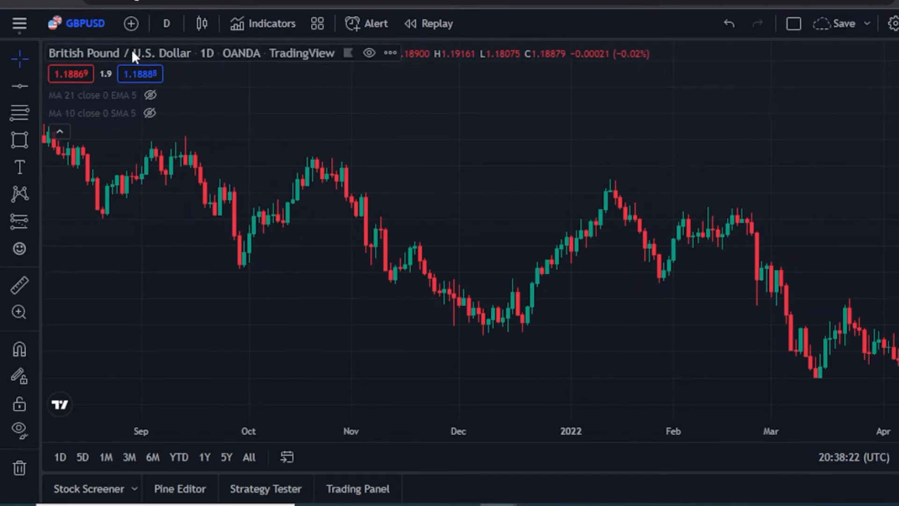
Mark the October 2021 high as a resistance zone with a thin rectangle from 18 Oct '21 to 18 Jan '22
left_click(37, 86)
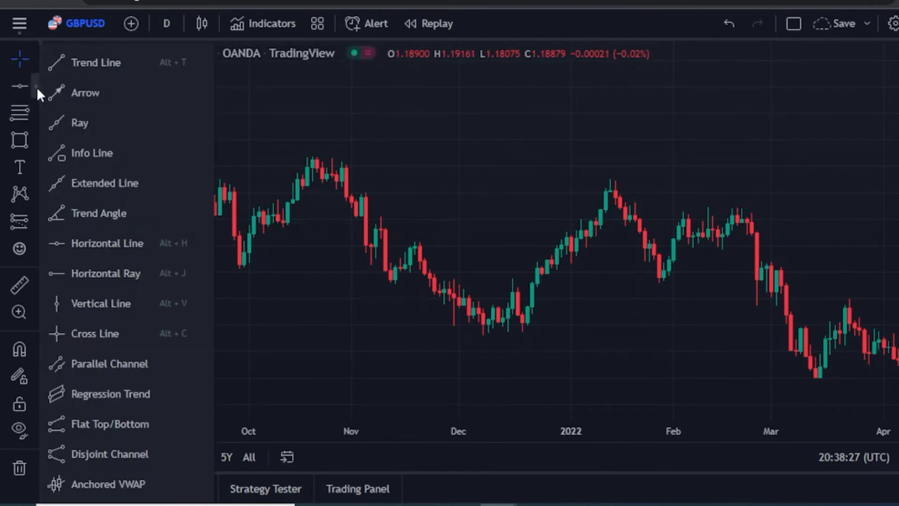
left_click(89, 65)
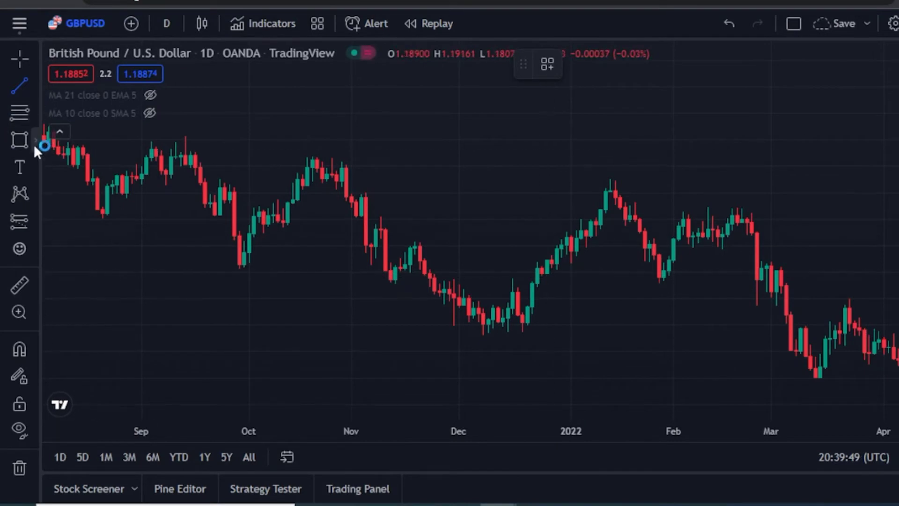
left_click(19, 140)
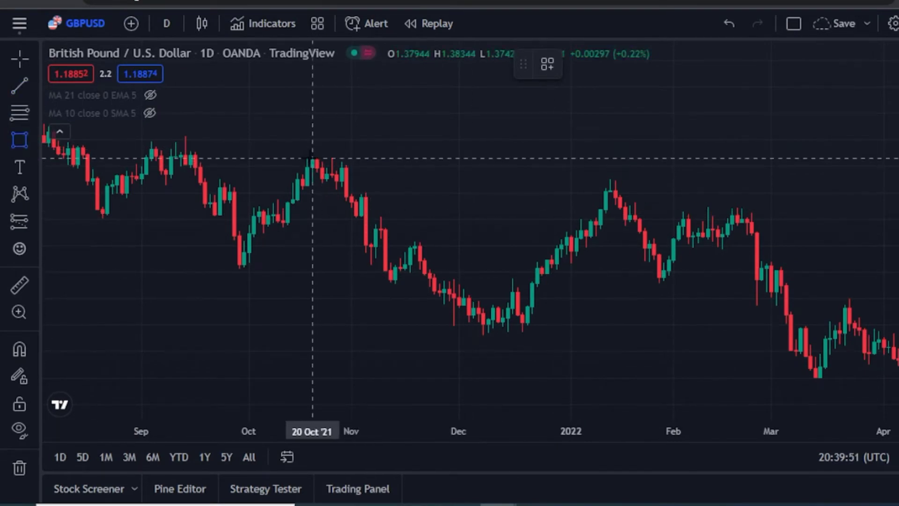
mouse_move(303, 155)
left_mouse_down()
mouse_move(482, 157)
mouse_move(625, 172)
left_mouse_up()
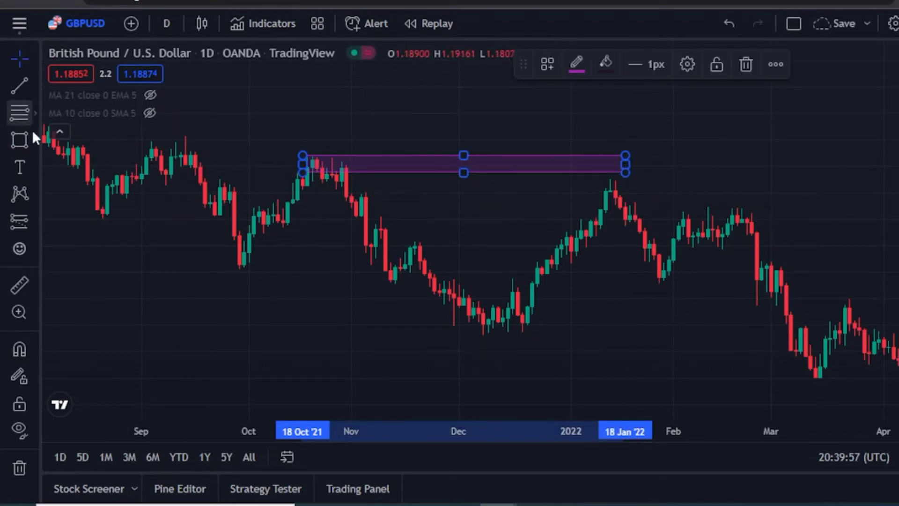
Mark the December 2021 lows as a support zone with a thin rectangle from 30 Nov '21 to 21 Jan '22
left_click(22, 146)
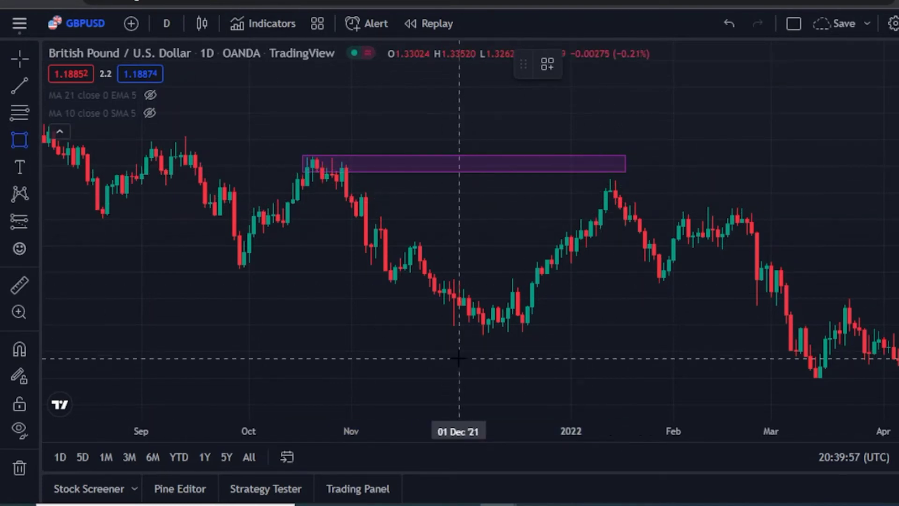
left_click(454, 329)
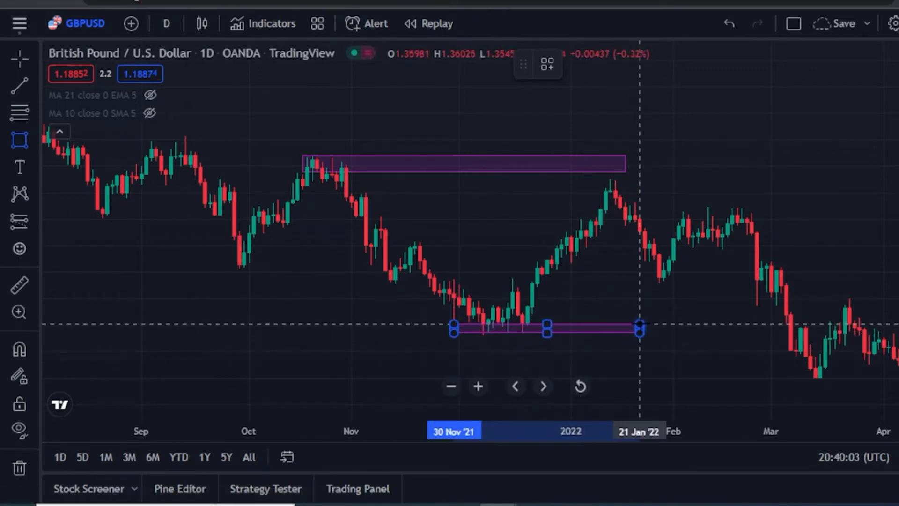
left_click(640, 323)
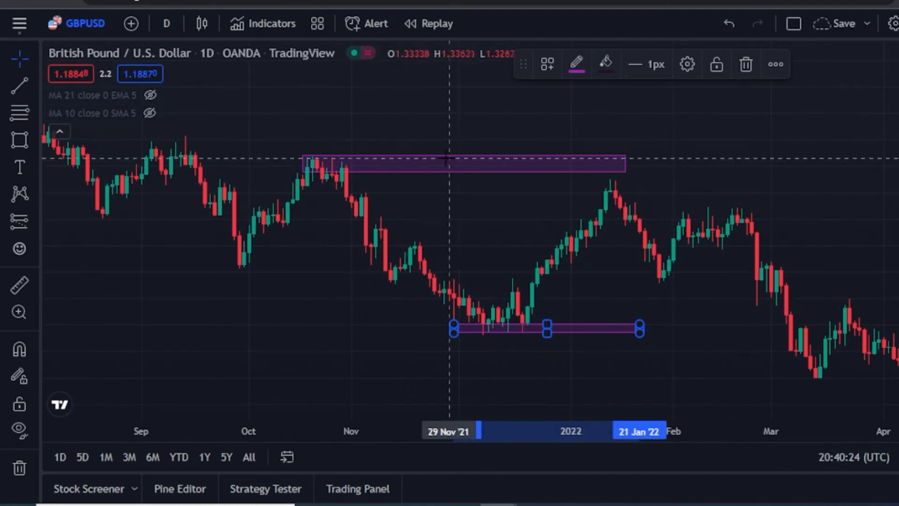
Draw a rising trend line from the 20 Dec '21 low to 19 Jan '22 near the January high
left_click(33, 85)
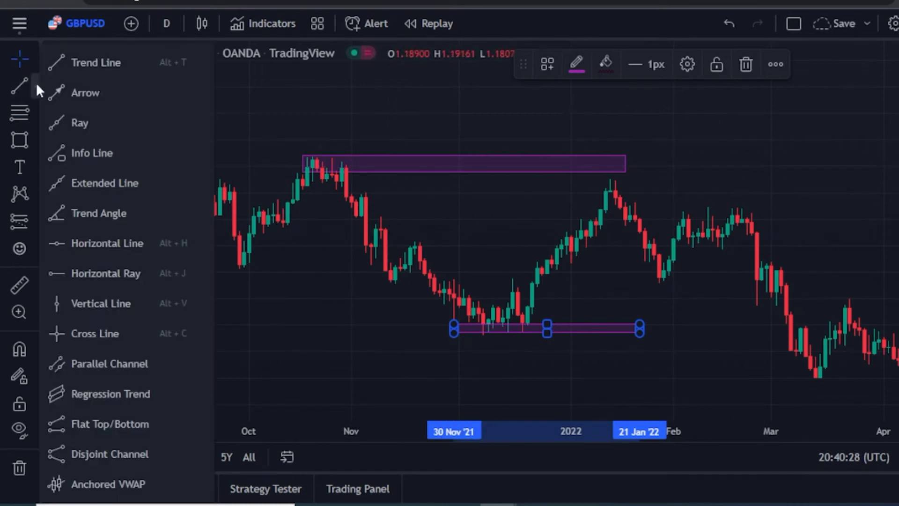
left_click(96, 63)
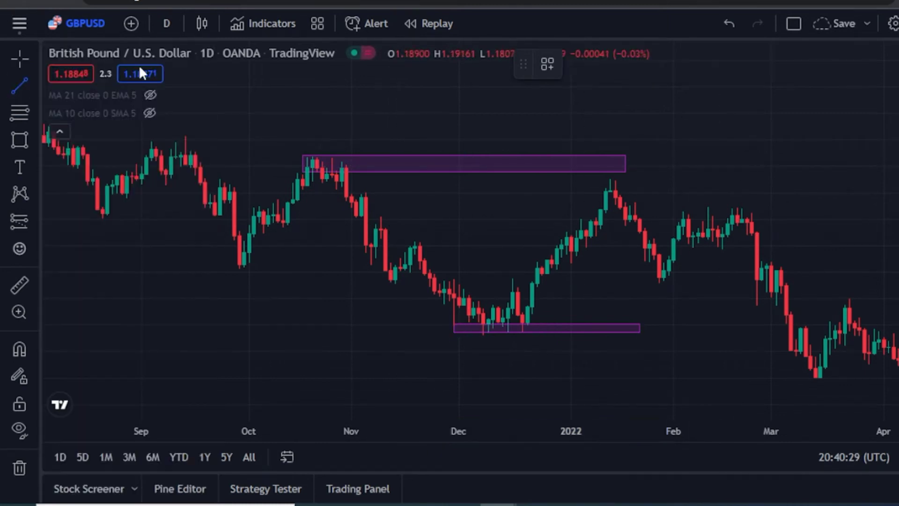
left_click(522, 336)
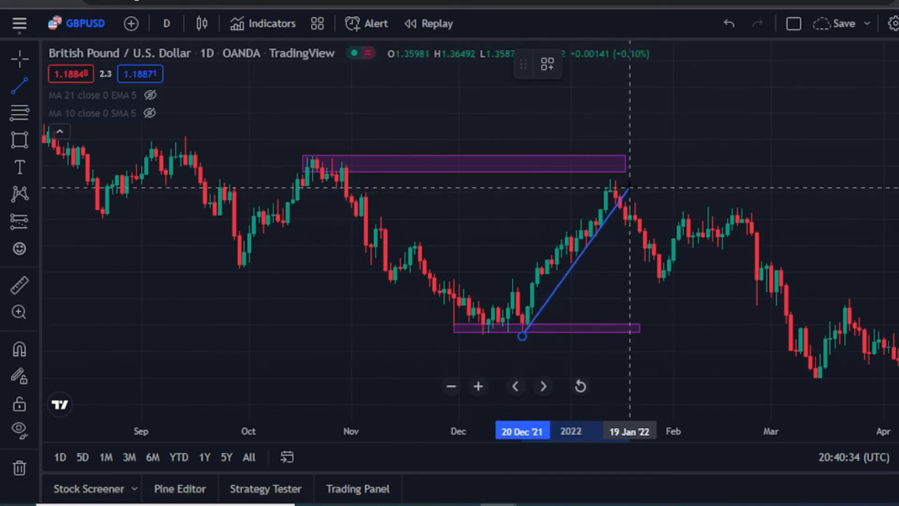
left_click(630, 185)
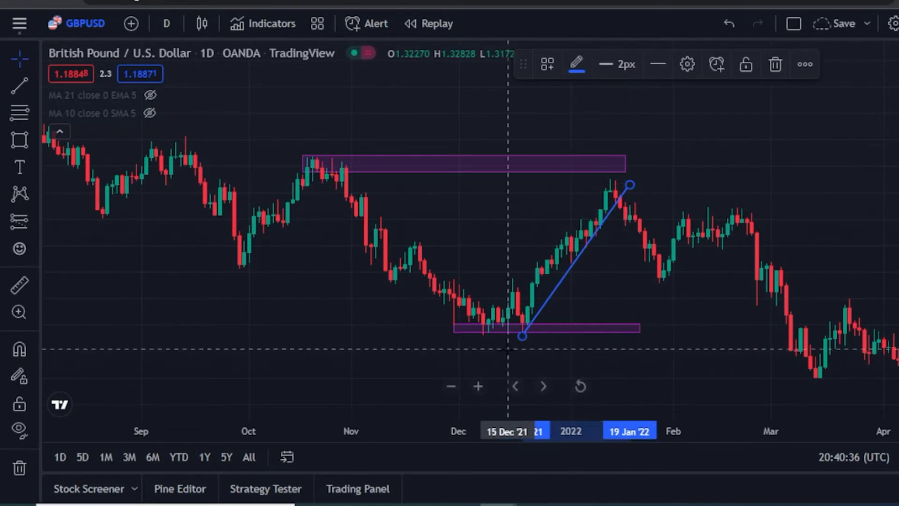
Extend both ends of the rising trend line so it runs from 17 Dec '21 to 24 Jan '22
left_click_drag(632, 181, 645, 165)
left_click_drag(794, 98, 795, 98)
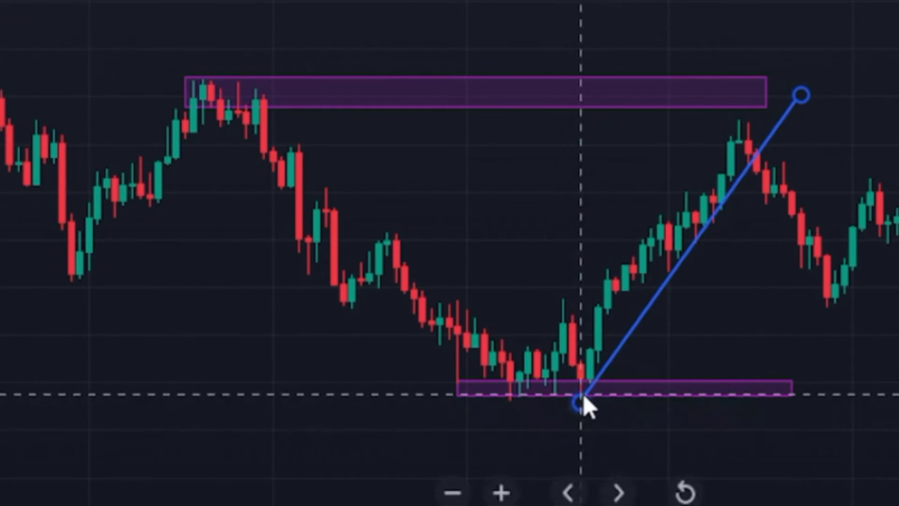
left_click_drag(583, 399, 575, 407)
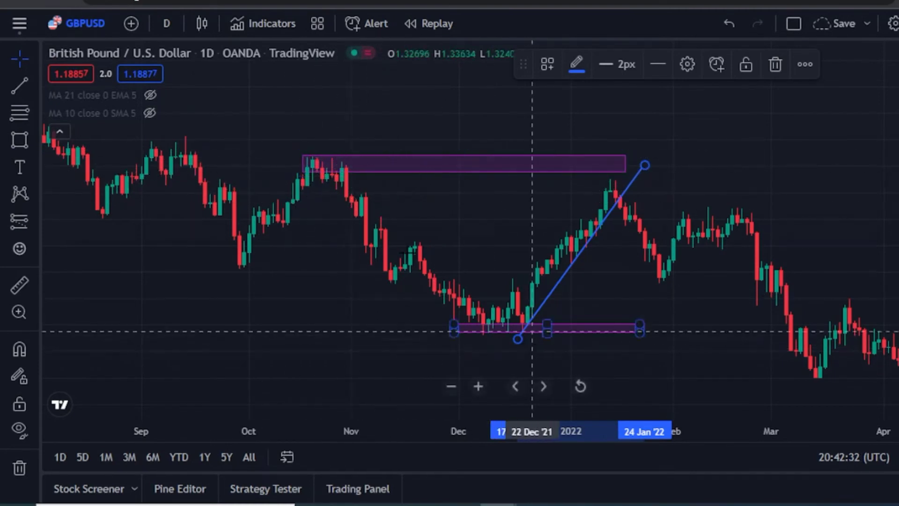
Show the MA 21 and MA 10 moving averages to examine their crossover beside the trend line, and hide both again
left_click(150, 95)
left_click(151, 95)
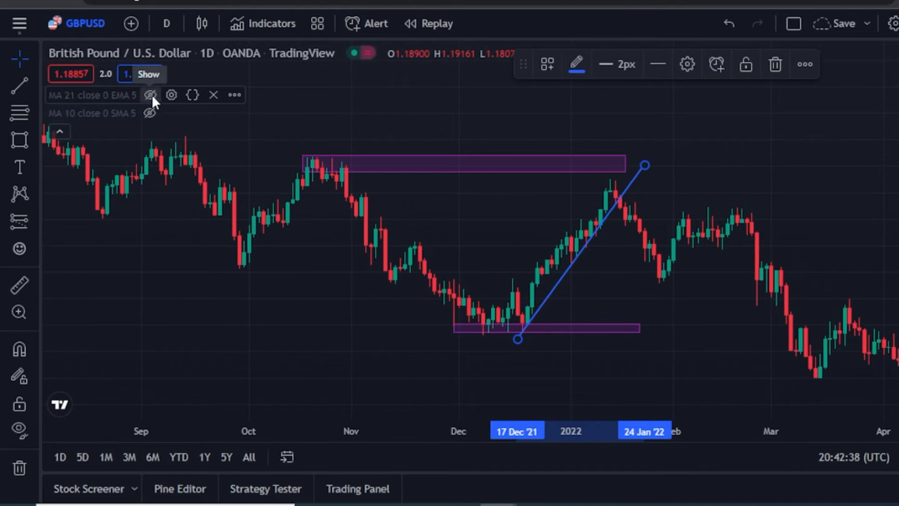
left_click(152, 94)
left_click(150, 112)
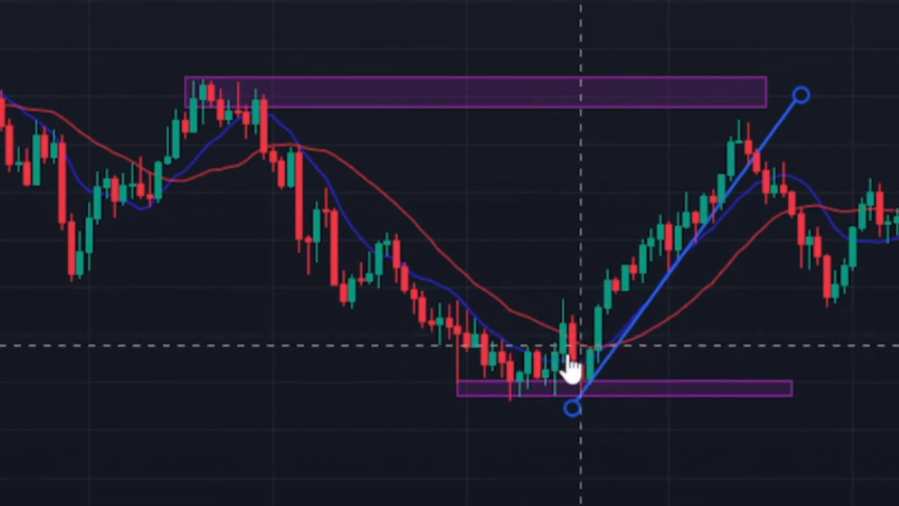
left_click(735, 110)
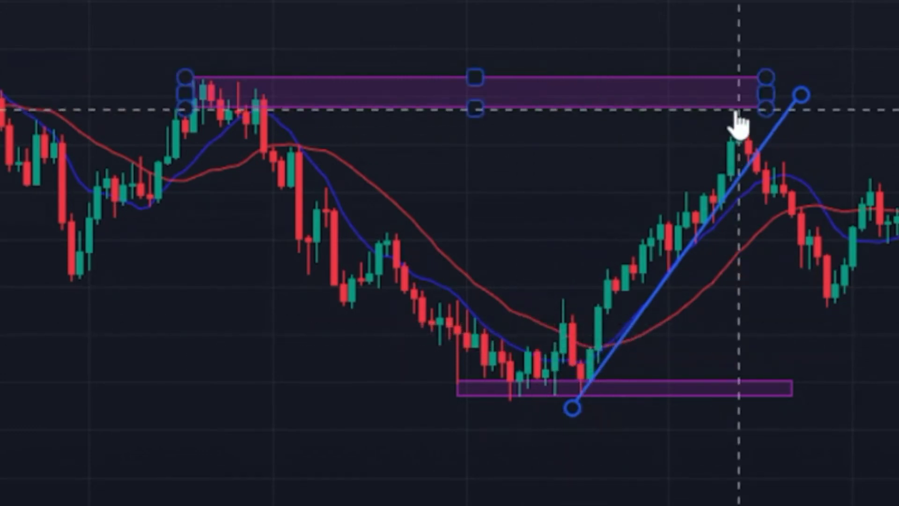
left_click(703, 254)
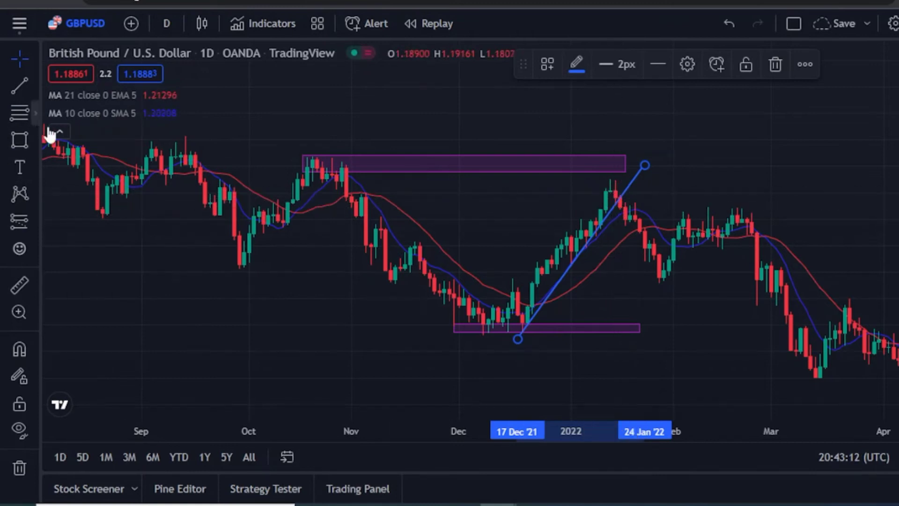
left_click(148, 115)
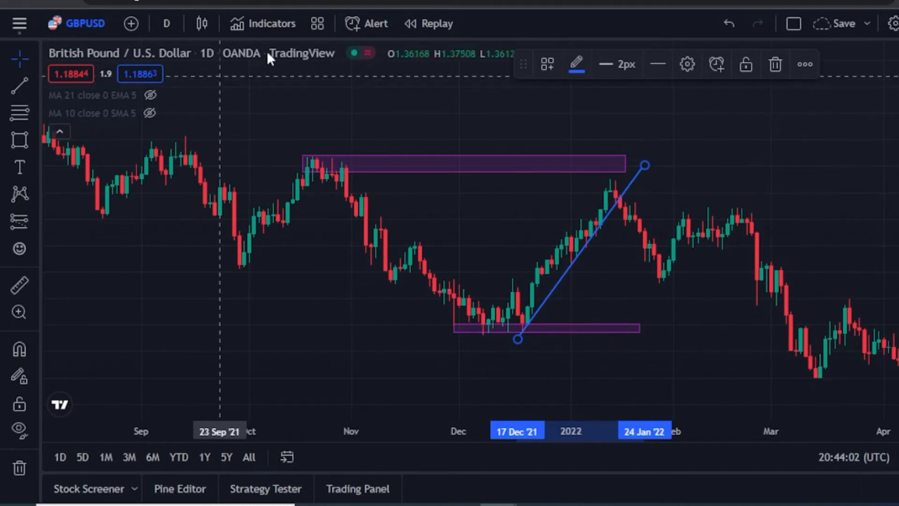
Start a bar replay of the chart from the mid-March 2022 low
left_click(428, 24)
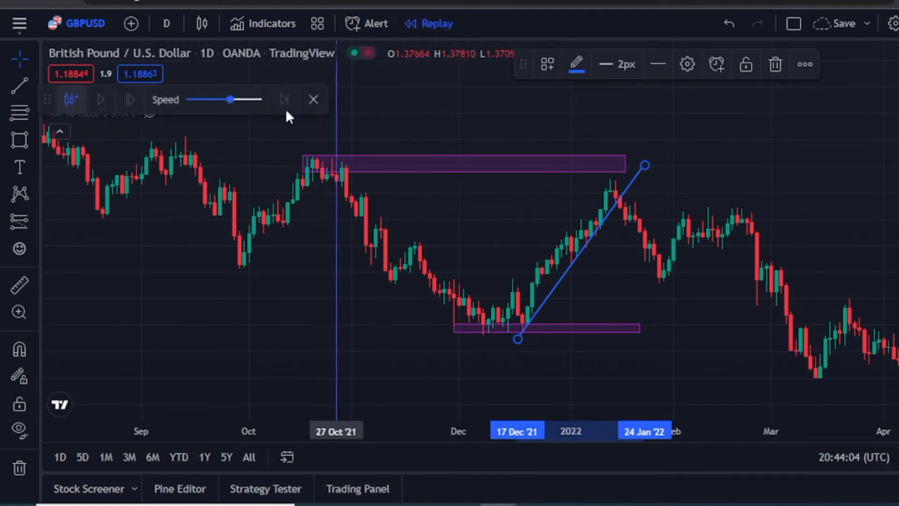
left_click(821, 374)
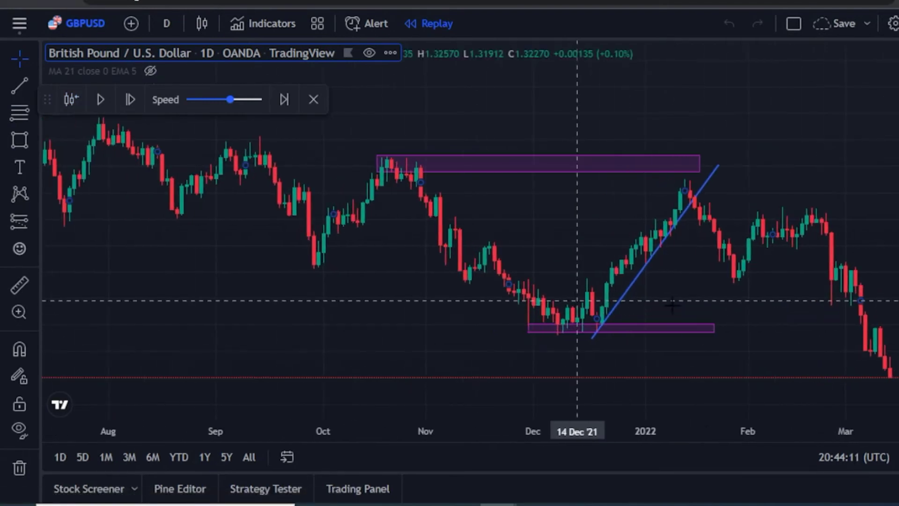
left_click_drag(773, 273, 656, 270)
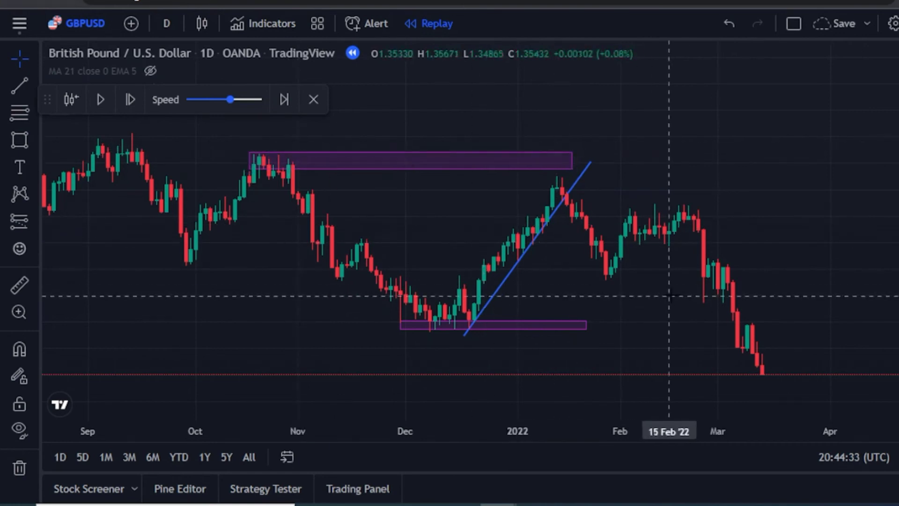
Extend the support rectangle at the December lows forward in time to about mid-April 2022
left_click(591, 329)
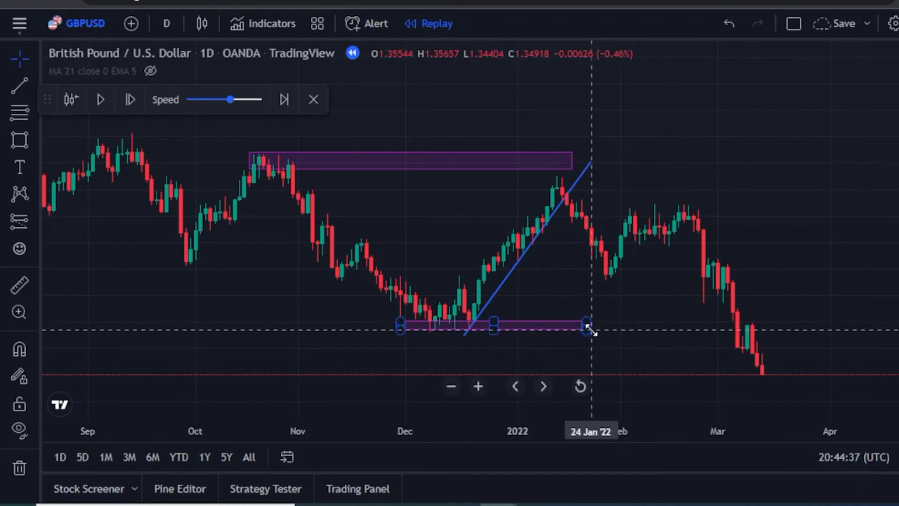
left_click_drag(589, 329, 883, 326)
left_click_drag(787, 241, 673, 230)
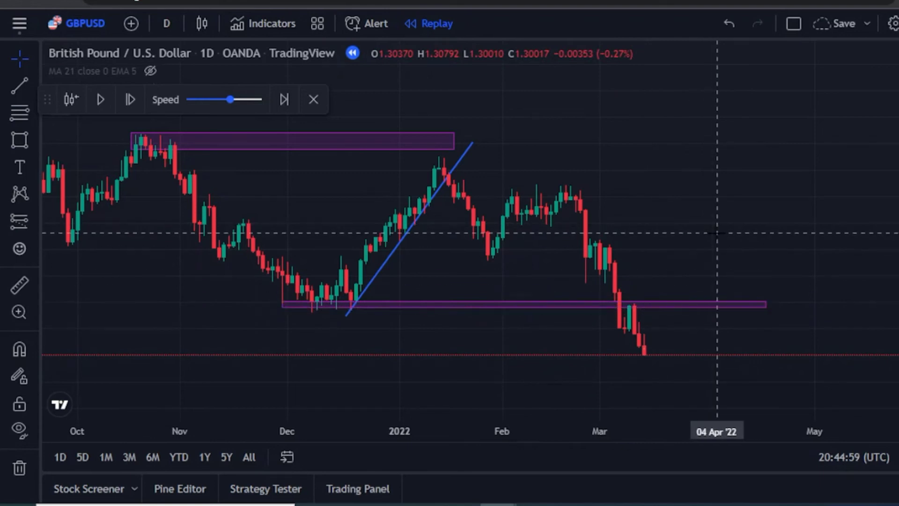
Place horizontal support lines at the mid-May 2020 low and near the late-June 2020 low
scroll(678, 217, "left", 10)
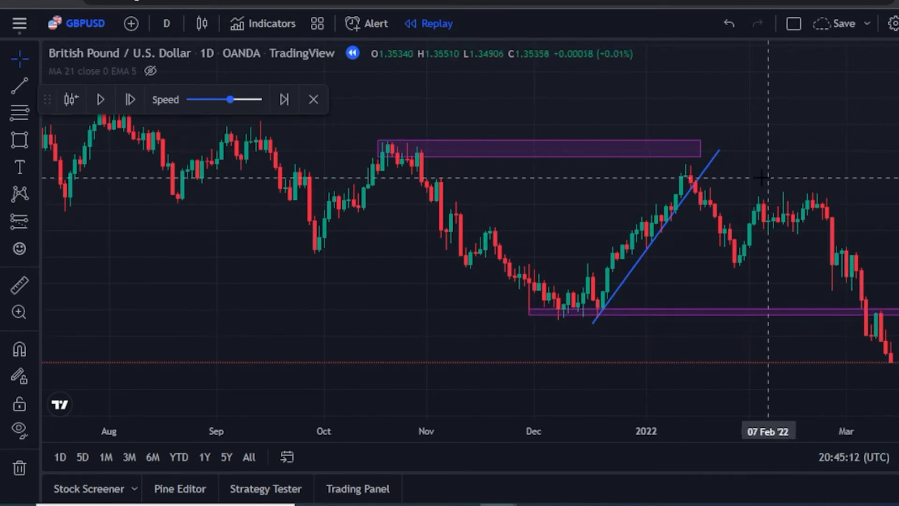
left_click_drag(775, 173, 898, 154)
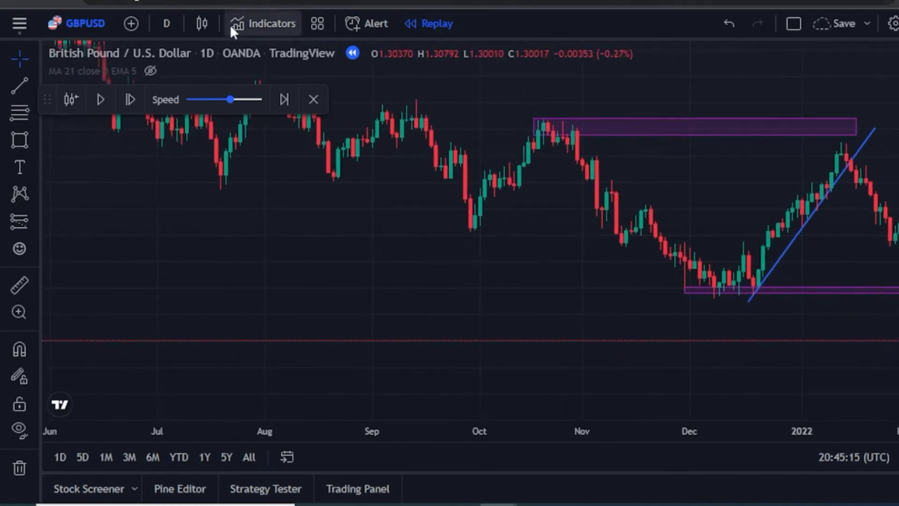
left_click_drag(478, 231, 688, 243)
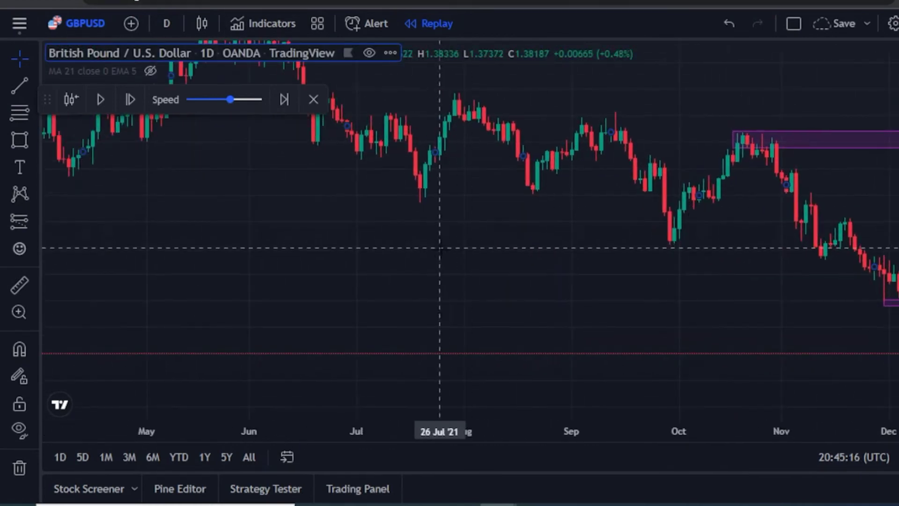
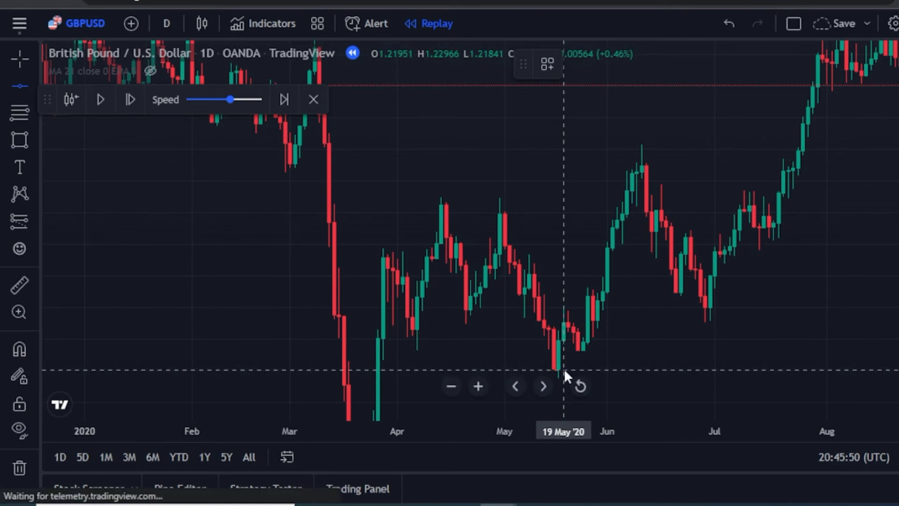
left_click(564, 369)
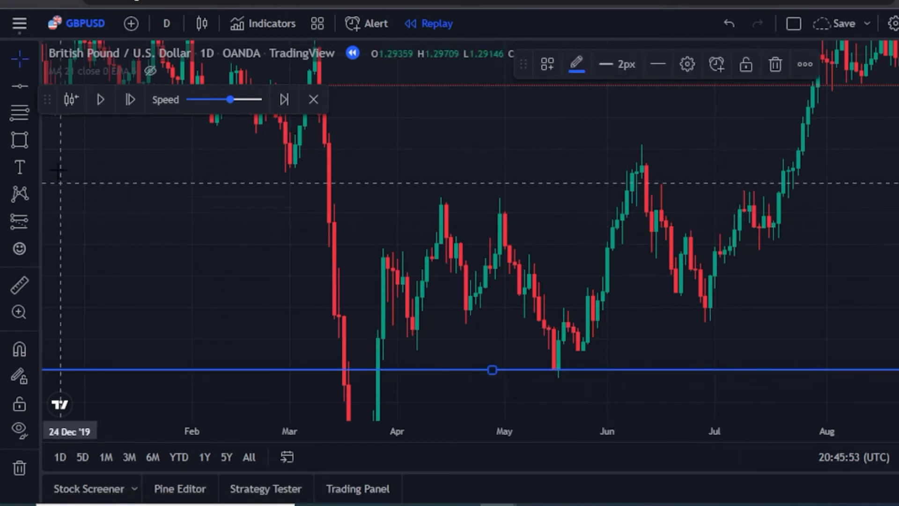
left_click(23, 88)
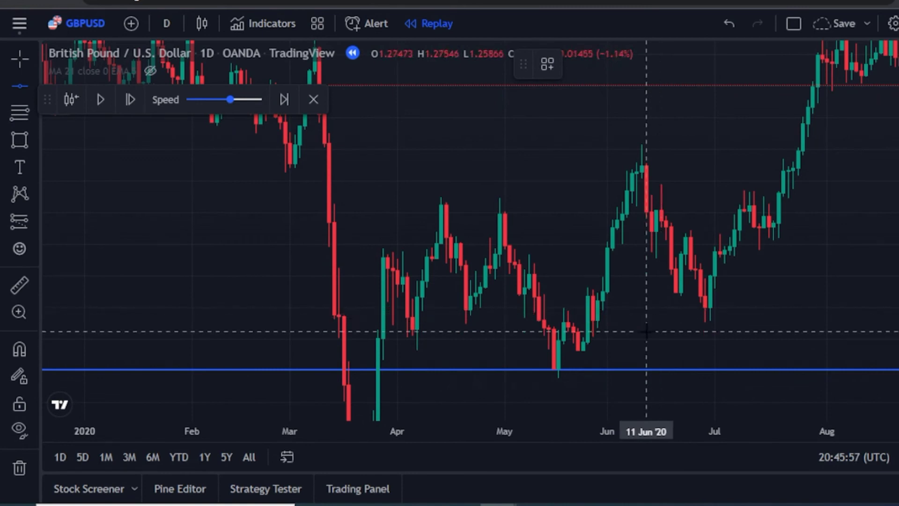
left_click(656, 310)
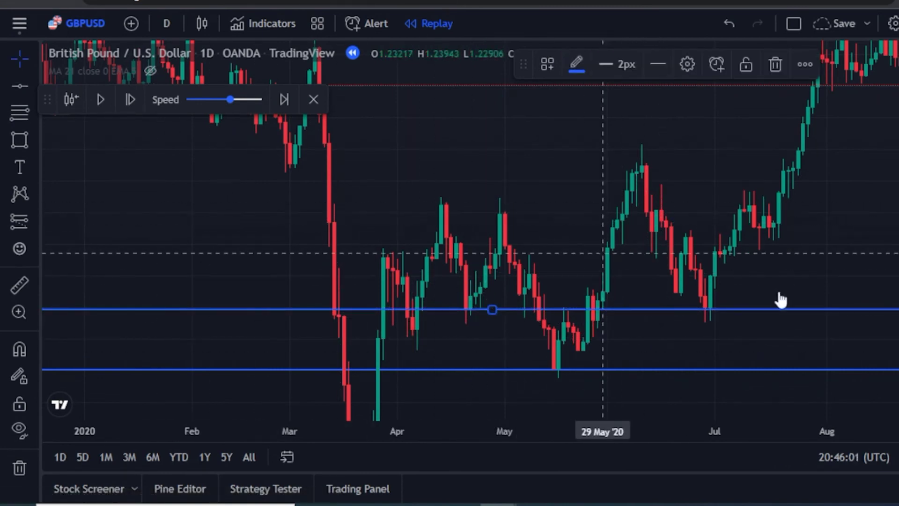
Place another horizontal support line at the candle-body lows of the March 2020 crash
left_click(837, 249)
left_click_drag(837, 250, 752, 174)
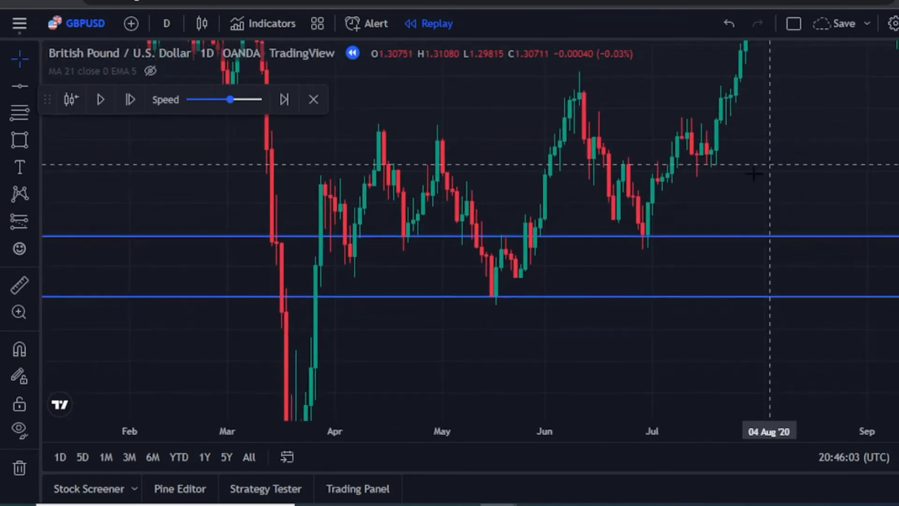
left_click_drag(609, 370, 640, 271)
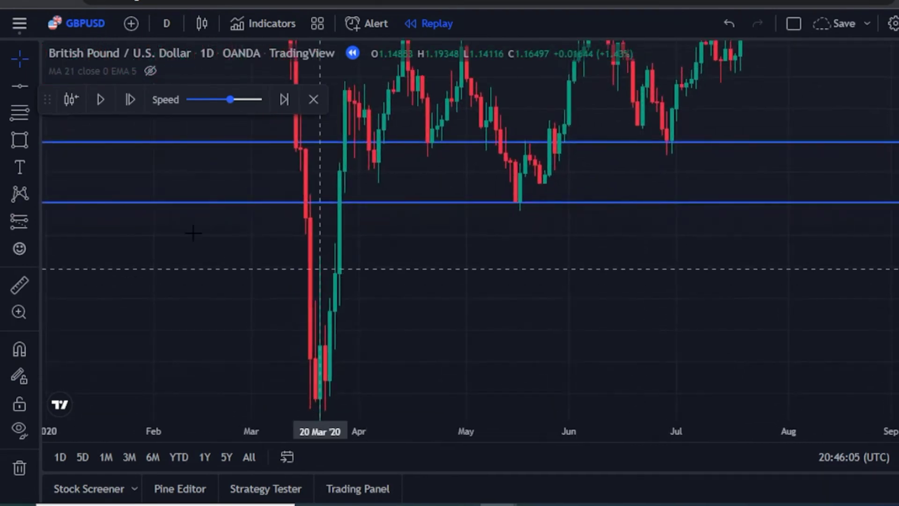
left_click(27, 87)
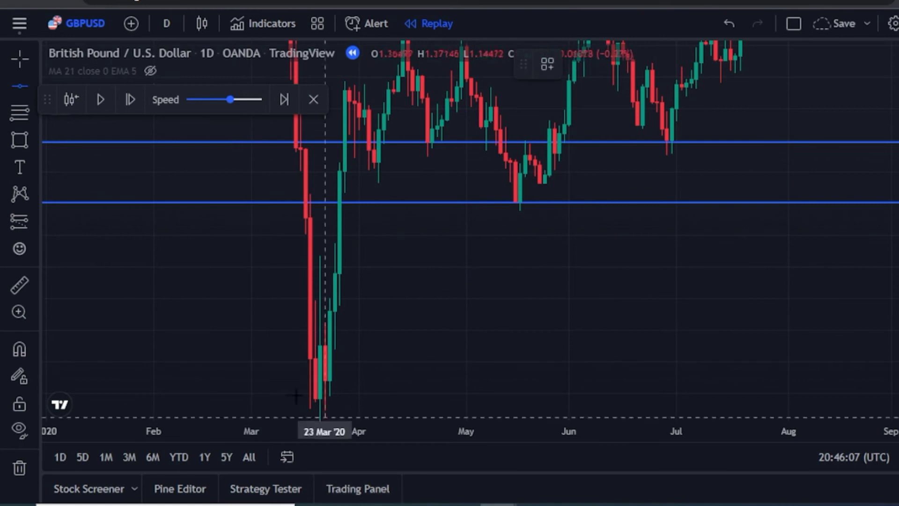
left_click(320, 402)
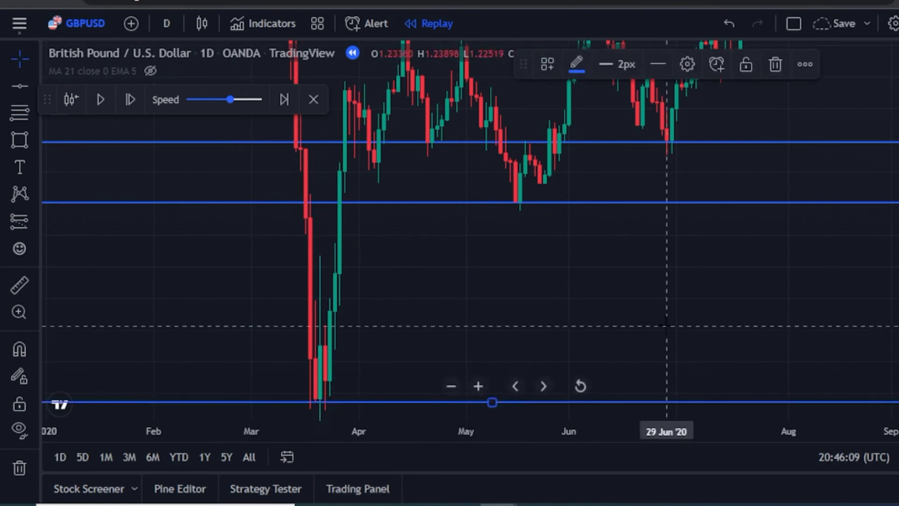
left_click_drag(607, 342, 291, 393)
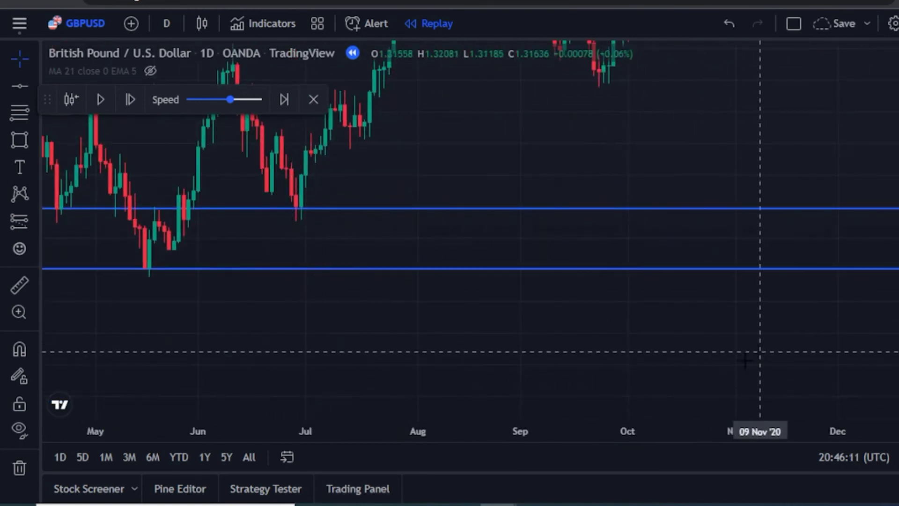
Place horizontal support lines at the candle-body lows of late September 2020 and around the start of November 2020
left_click_drag(758, 361, 602, 434)
left_click_drag(786, 206, 767, 314)
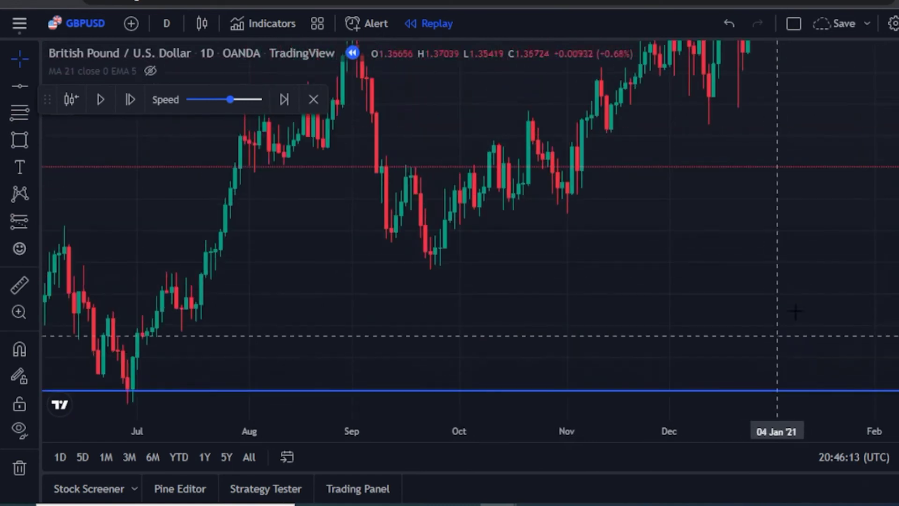
left_click_drag(825, 283, 808, 345)
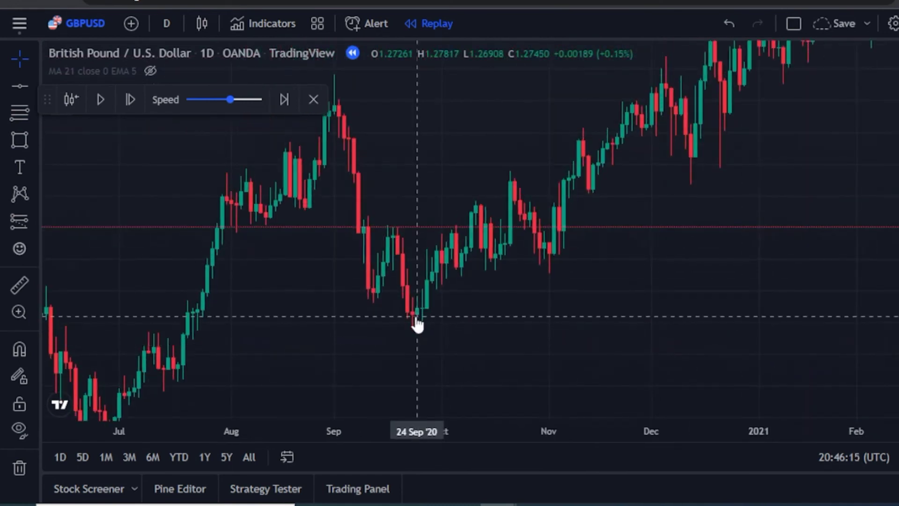
left_click(21, 87)
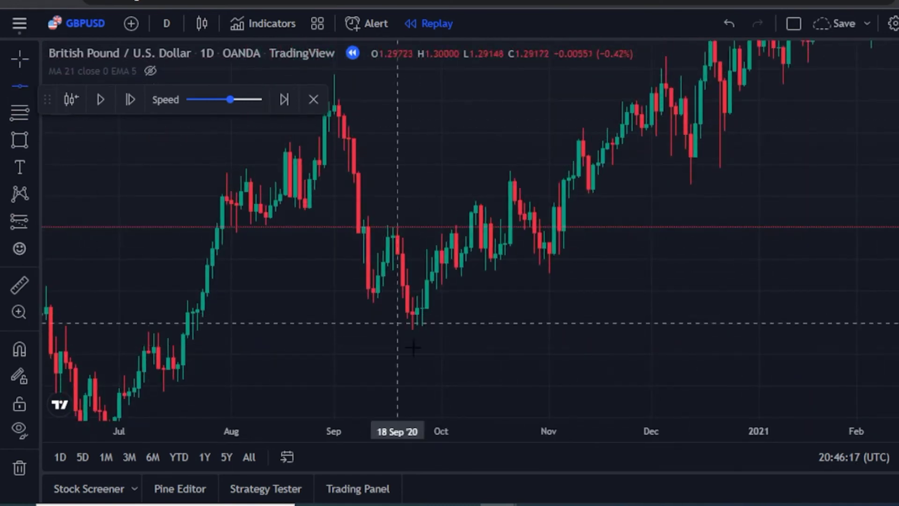
left_click(431, 315)
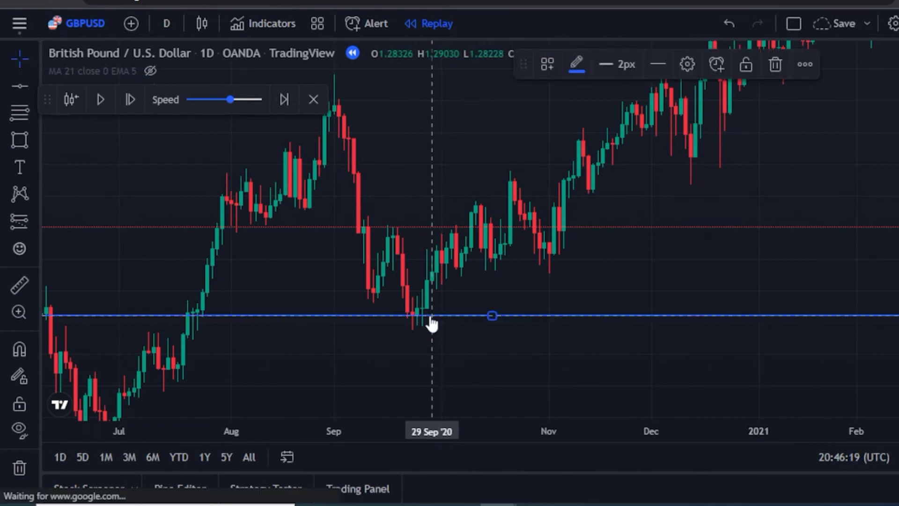
left_click(19, 87)
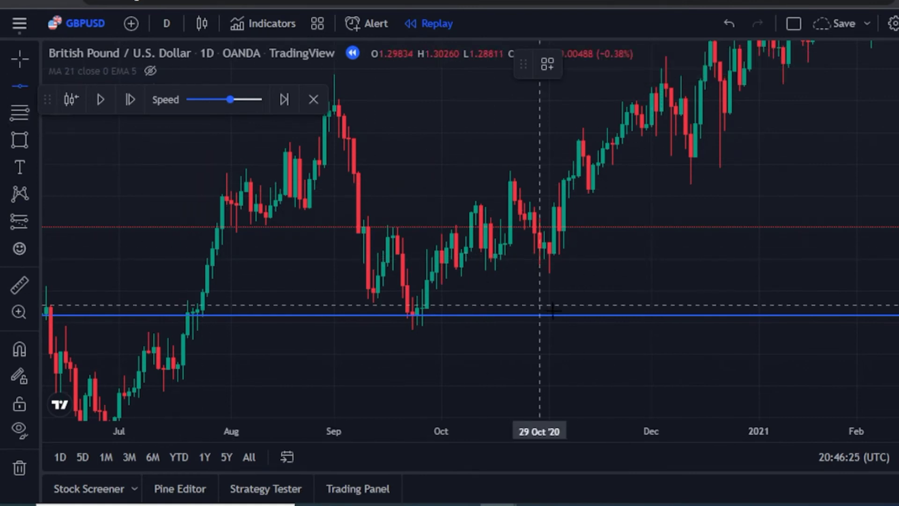
left_click(559, 257)
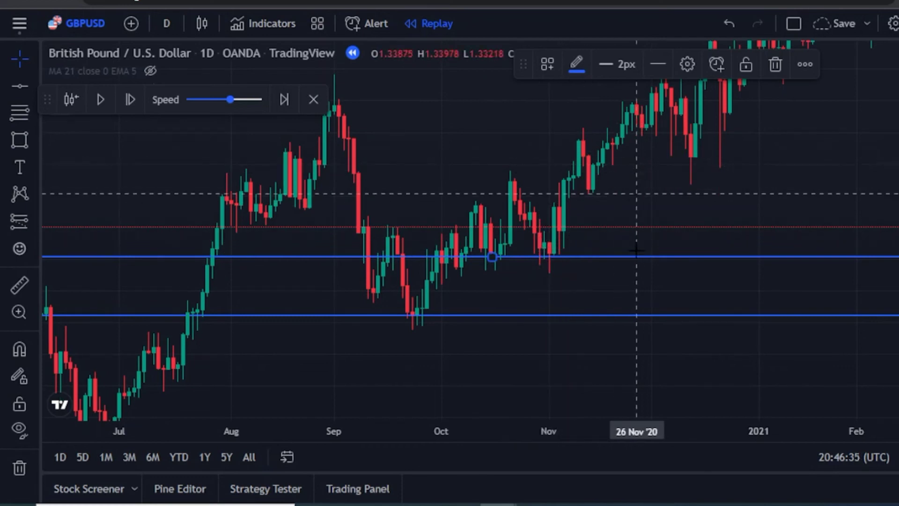
Review price action from late 2020 to the mid-March 2022 replay point against the resistance rectangle, trend line and support levels
left_click_drag(680, 381, 395, 409)
left_click_drag(741, 195, 684, 345)
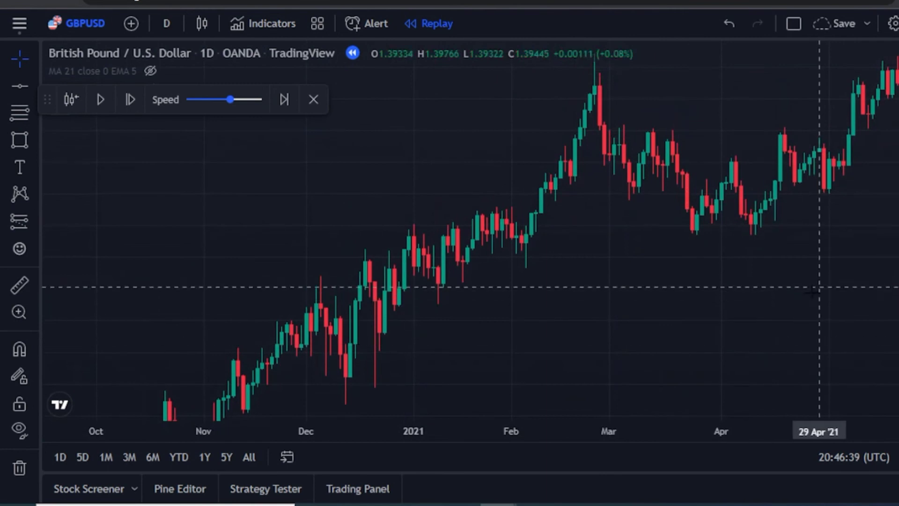
left_click_drag(819, 286, 361, 263)
left_click_drag(799, 301, 470, 244)
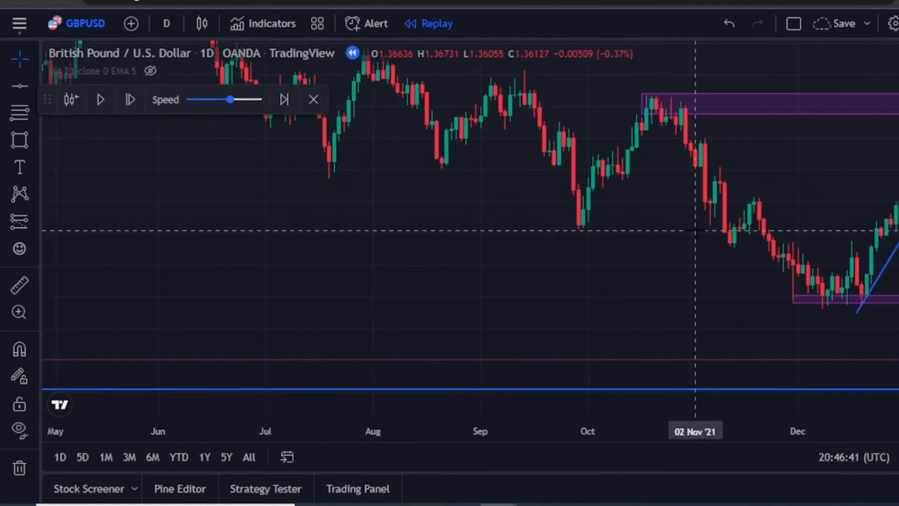
left_click_drag(695, 231, 439, 235)
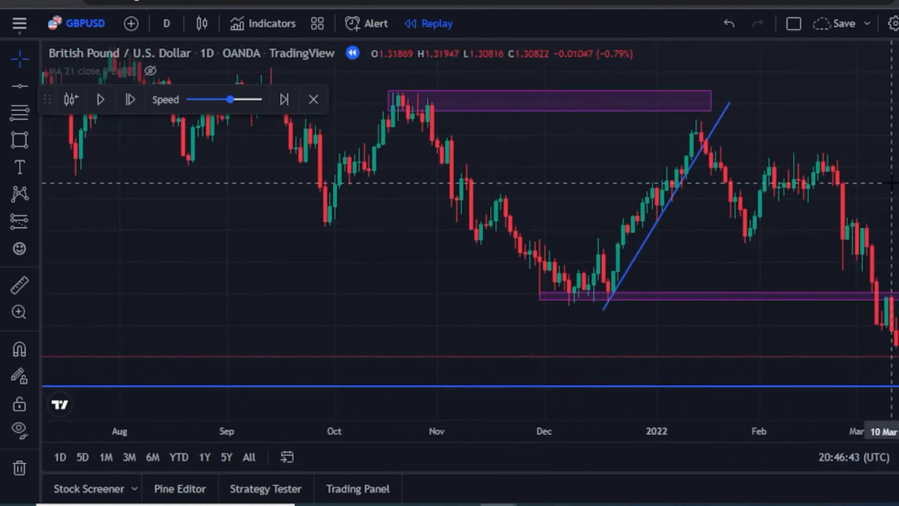
left_click_drag(892, 182, 799, 171)
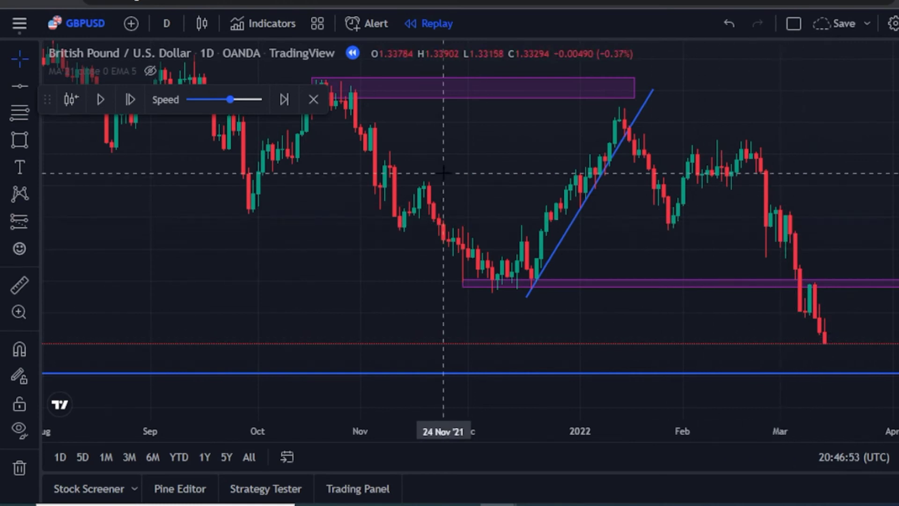
left_click_drag(449, 175, 525, 189)
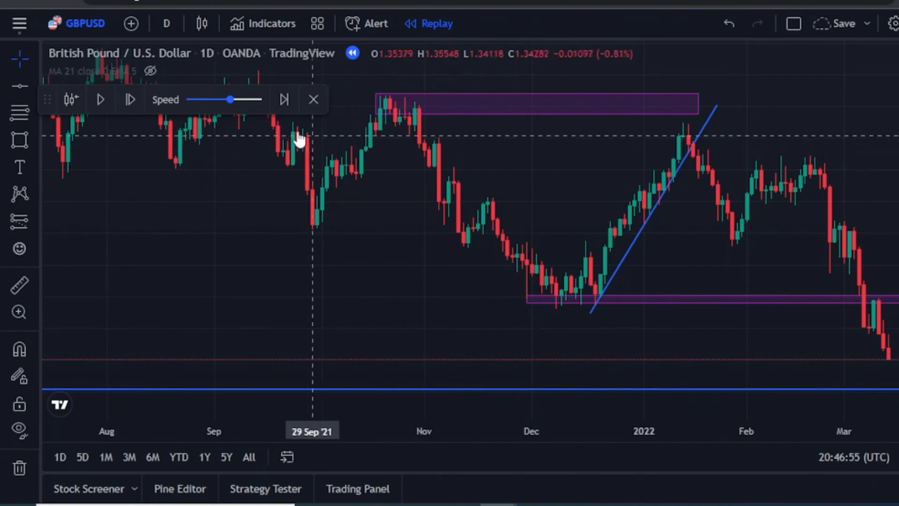
left_click(650, 219)
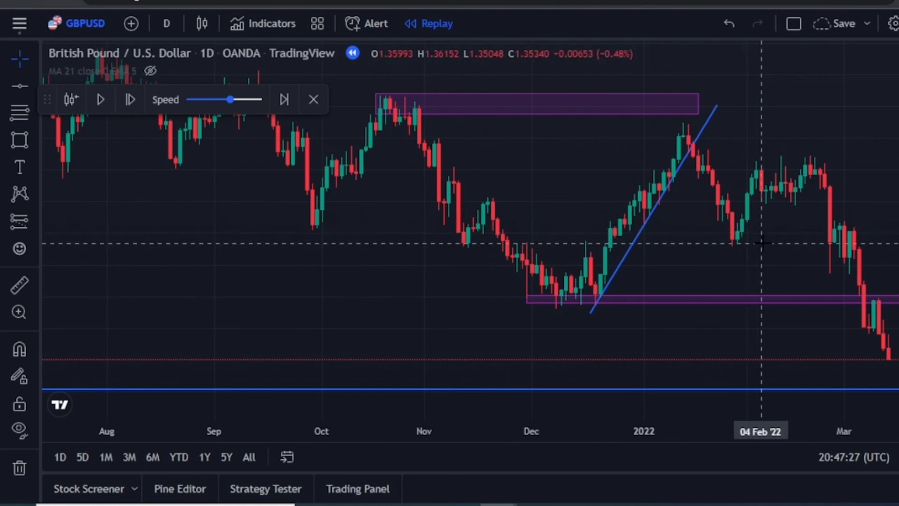
left_click_drag(762, 243, 646, 210)
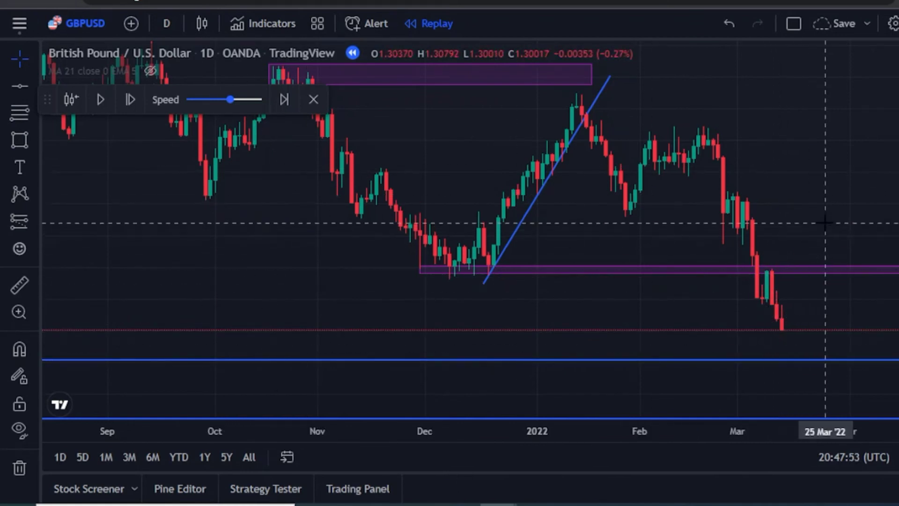
left_click_drag(826, 220, 729, 195)
left_click_drag(839, 190, 857, 187)
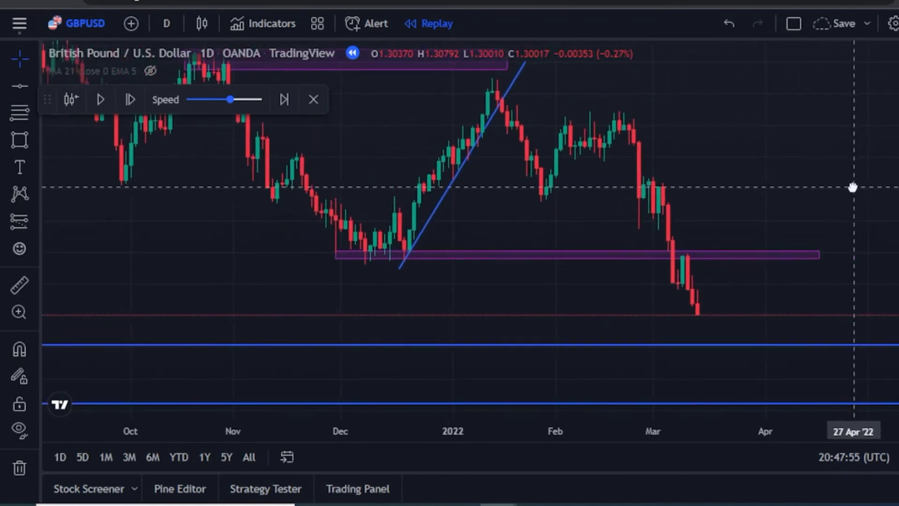
left_click_drag(762, 199, 777, 194)
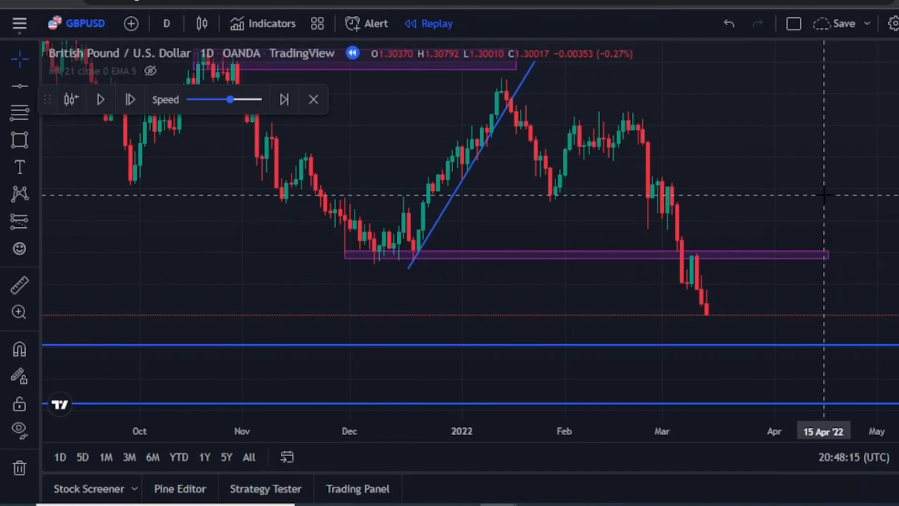
Play the bar replay forward from mid-March 2022 and pause it near the end of May 2022
left_click(100, 100)
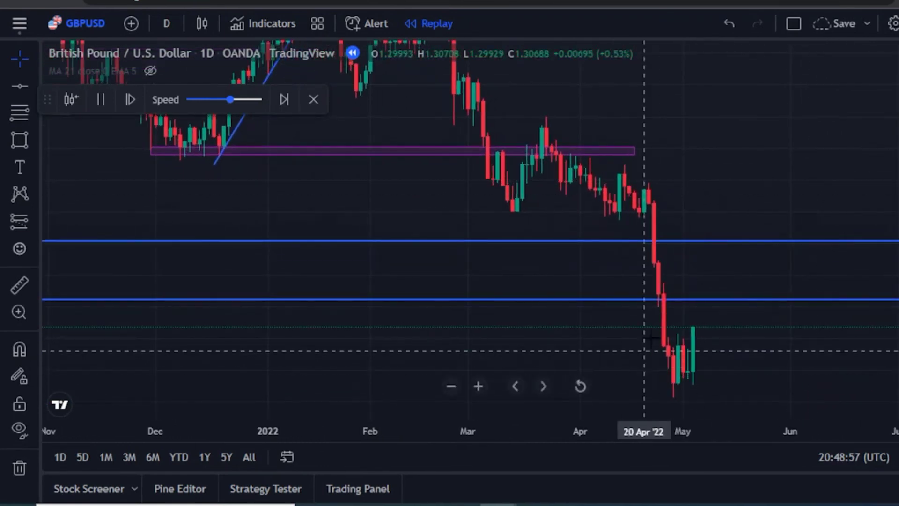
left_click_drag(754, 387, 750, 281)
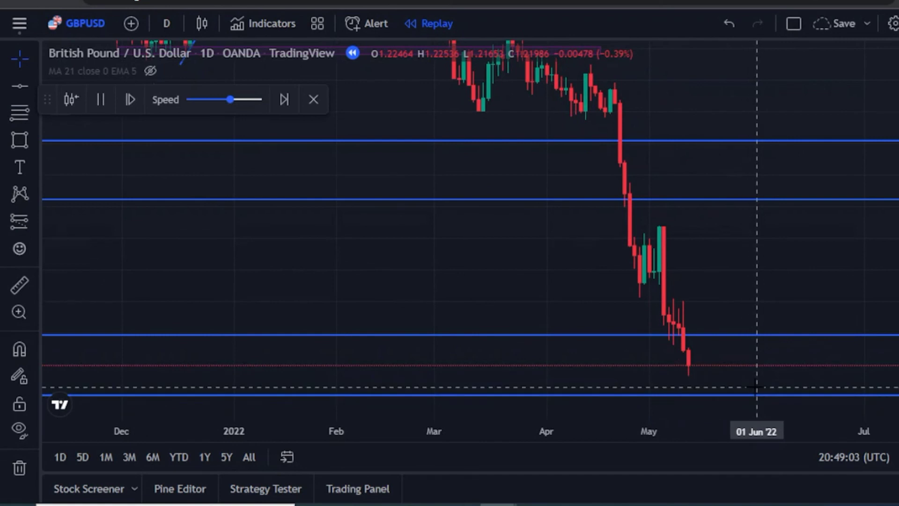
left_click_drag(755, 387, 757, 277)
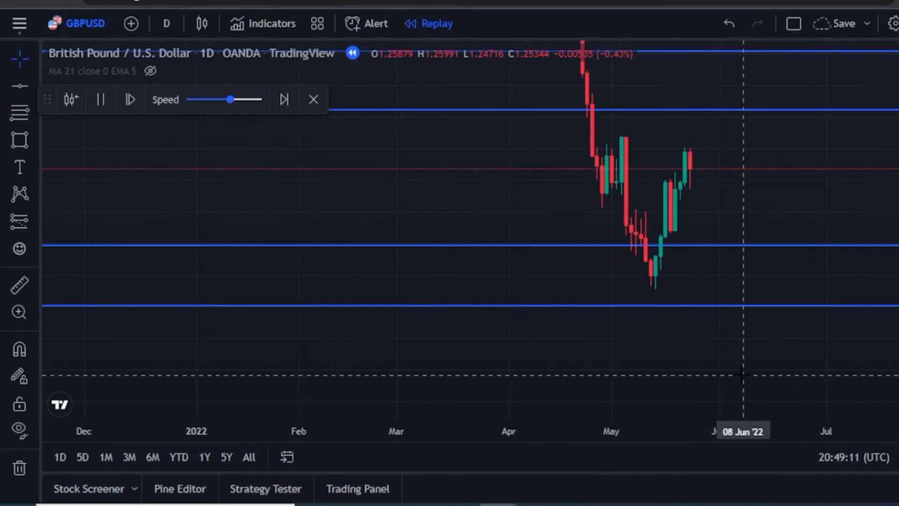
left_click_drag(461, 216, 538, 251)
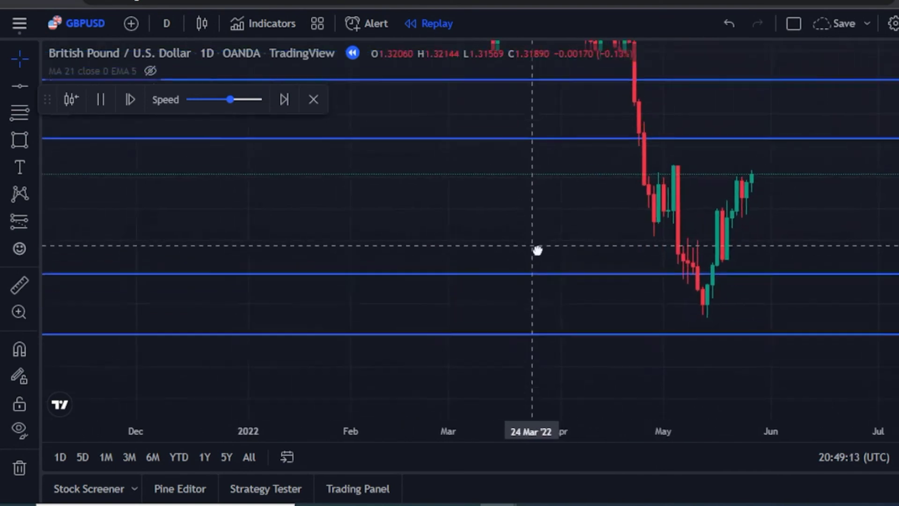
left_click(100, 110)
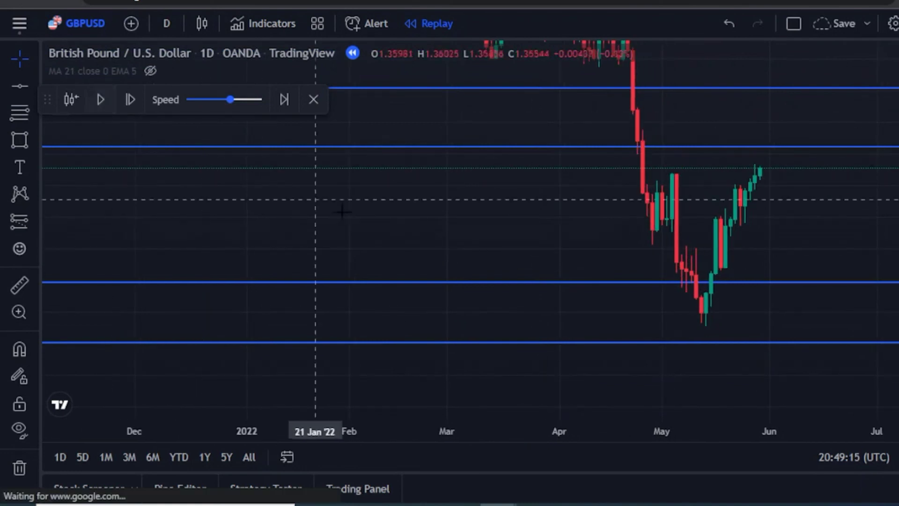
Examine how price behaves around the trend line and the December support rectangle between January and late April 2022
left_click_drag(352, 201, 622, 342)
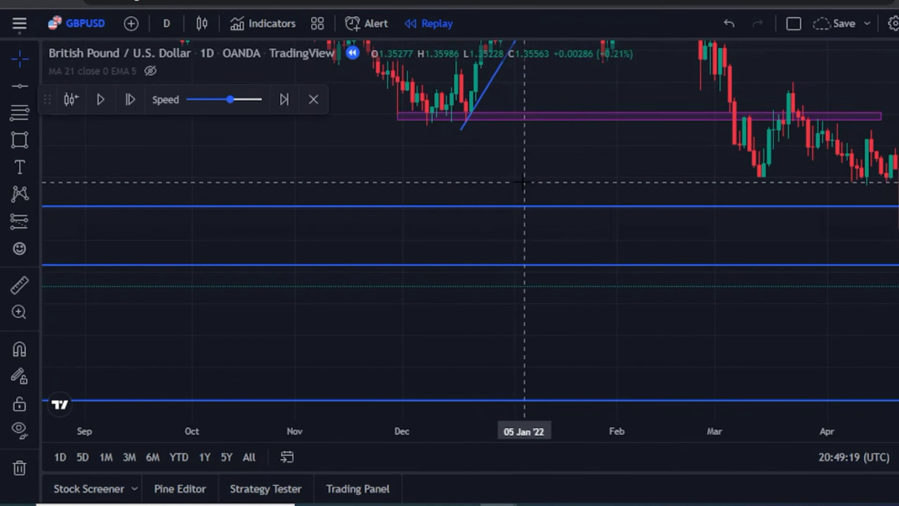
left_click_drag(525, 183, 482, 335)
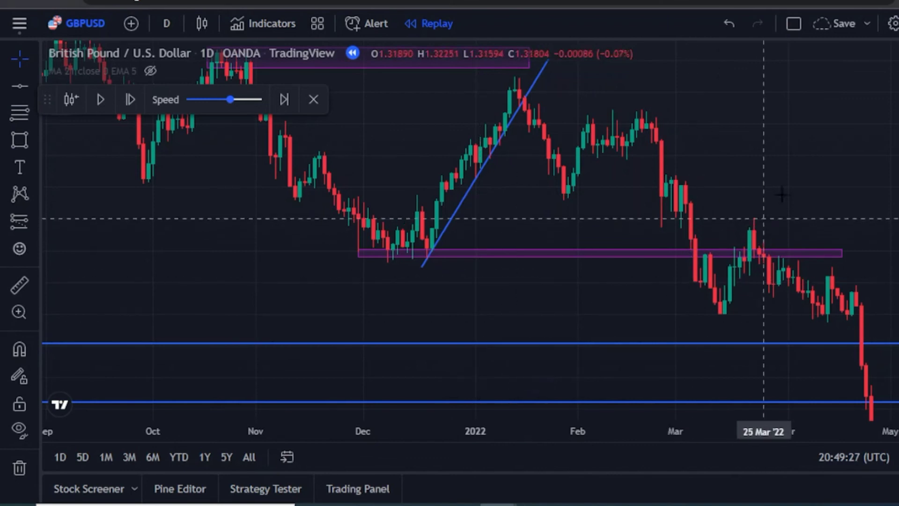
left_click_drag(784, 191, 647, 219)
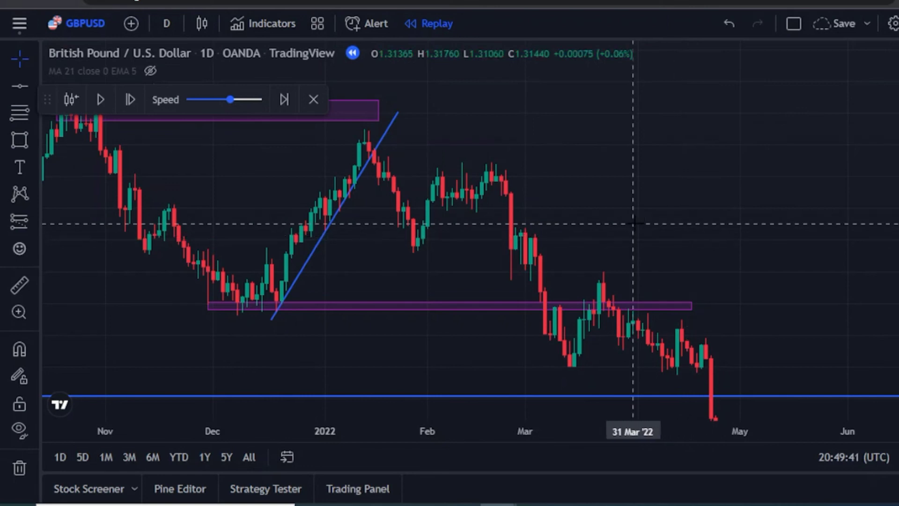
left_click_drag(638, 221, 688, 201)
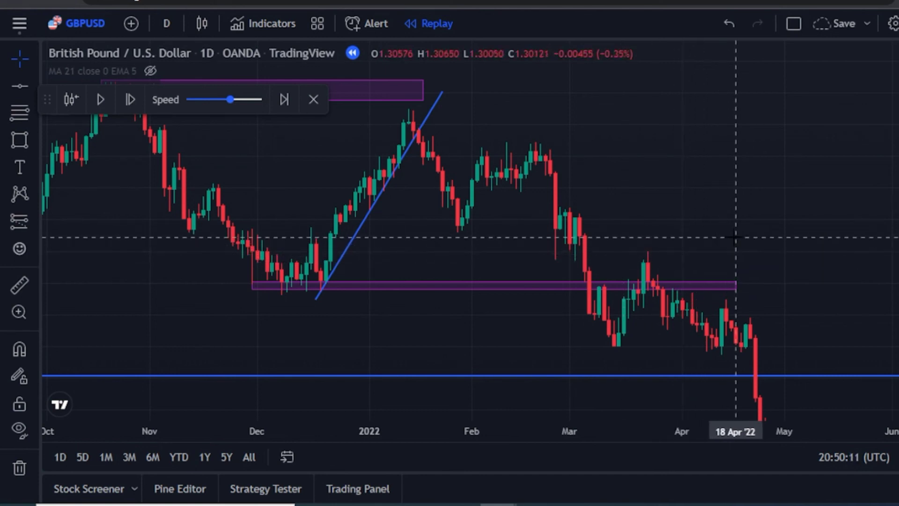
left_click_drag(717, 235, 671, 230)
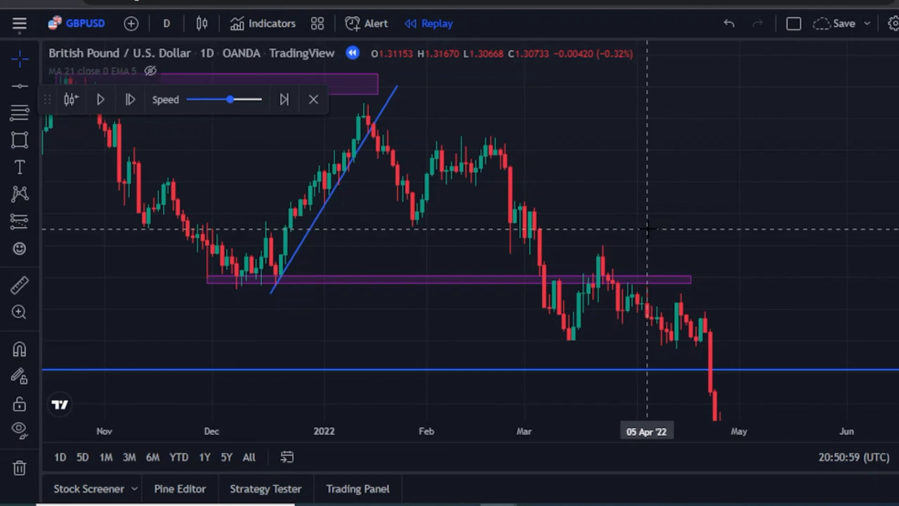
left_click_drag(746, 325, 769, 261)
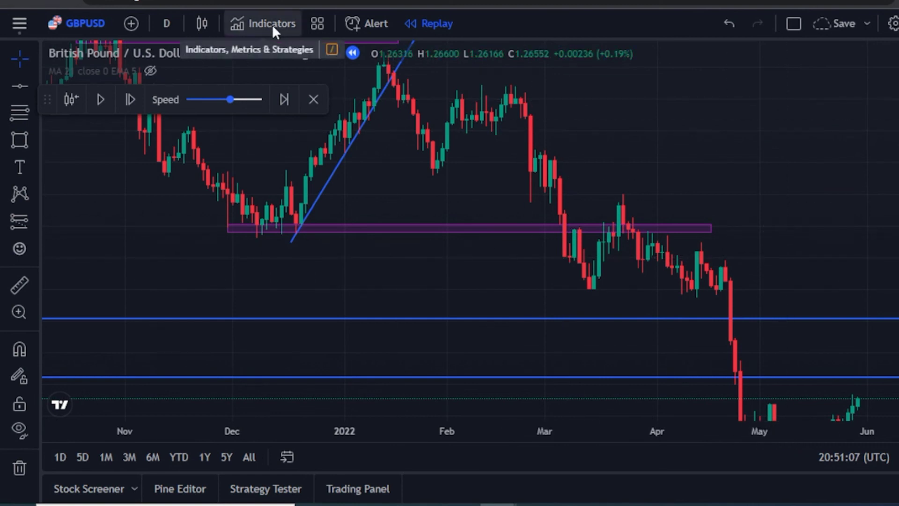
Show the hidden 21-period moving average and exit the bar replay mode
mouse_move(150, 68)
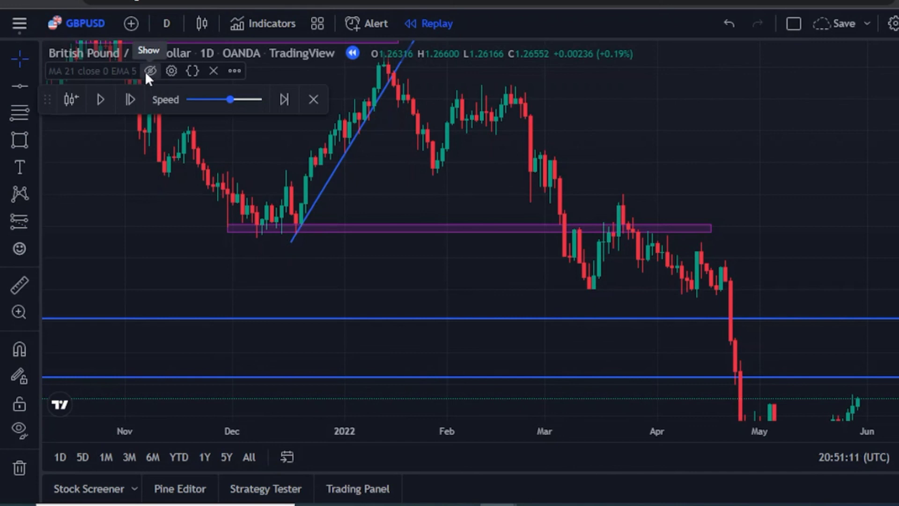
left_click(146, 73)
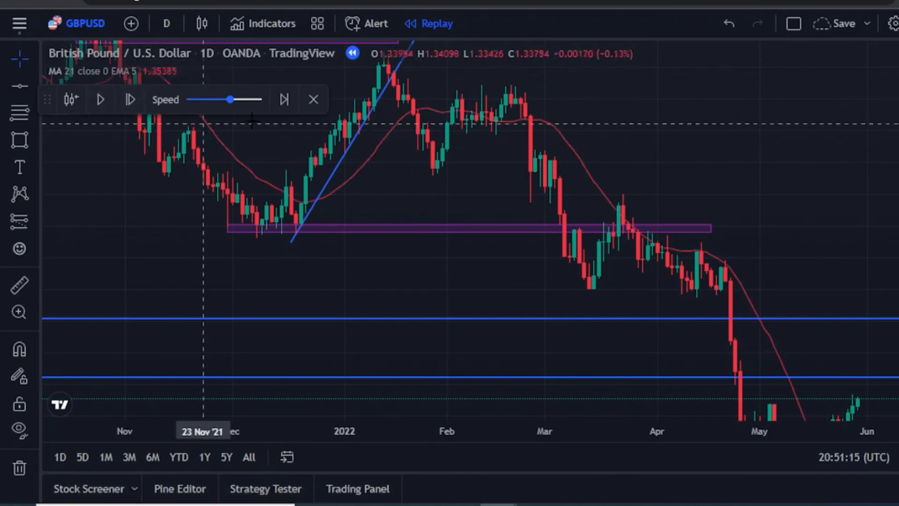
left_click(313, 99)
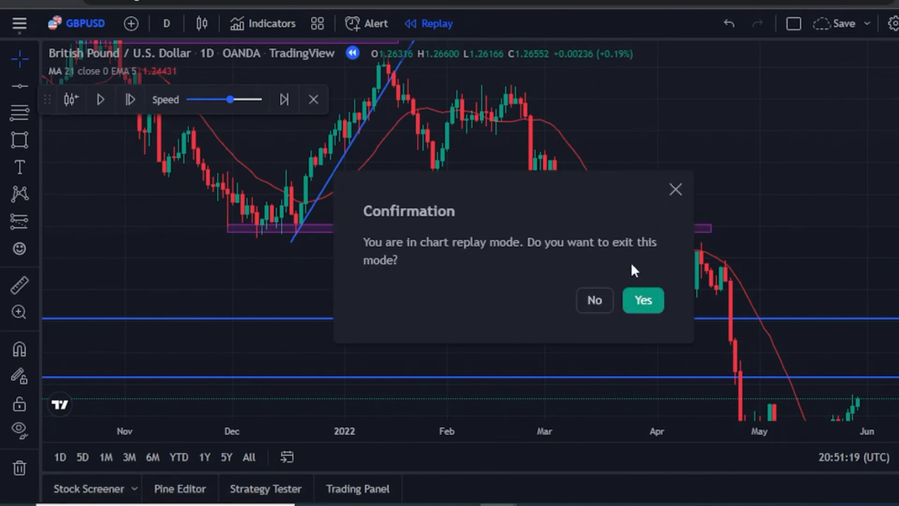
left_click(638, 300)
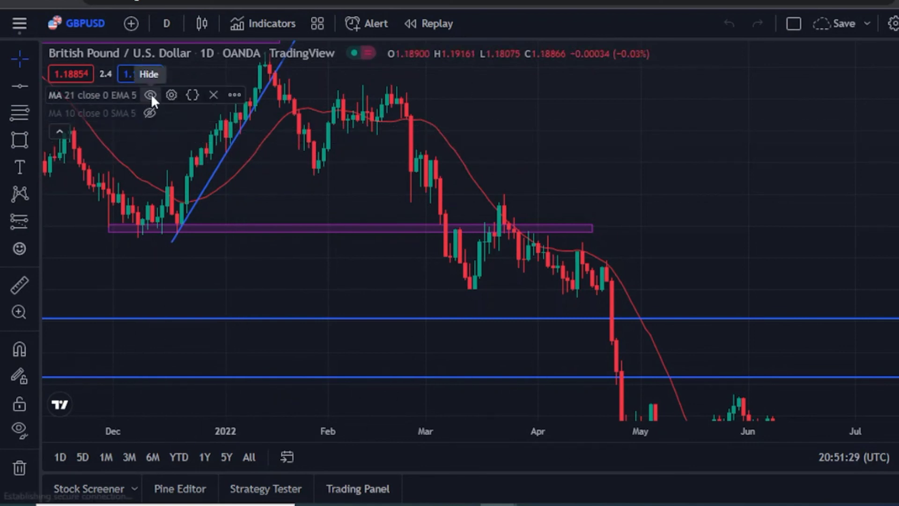
Toggle the 21-period moving average off and on, and show the hidden 10-period moving average with it
left_click(150, 95)
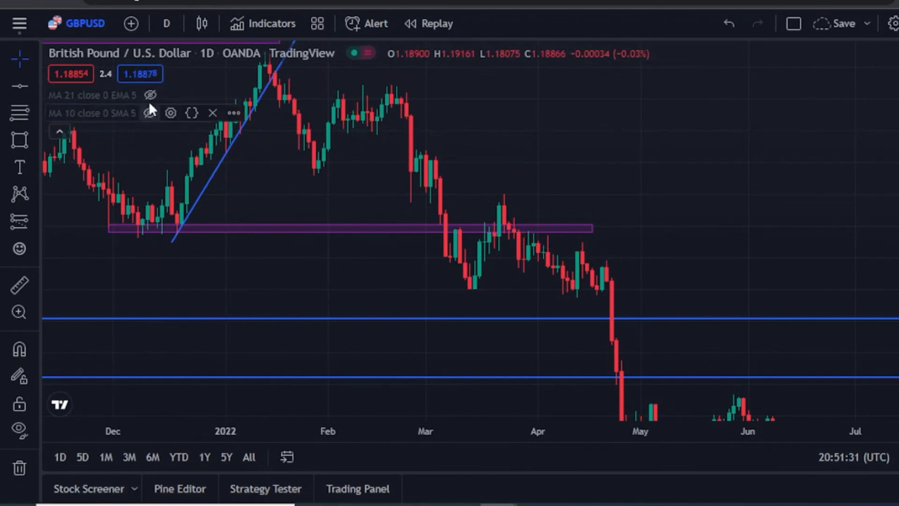
left_click(150, 95)
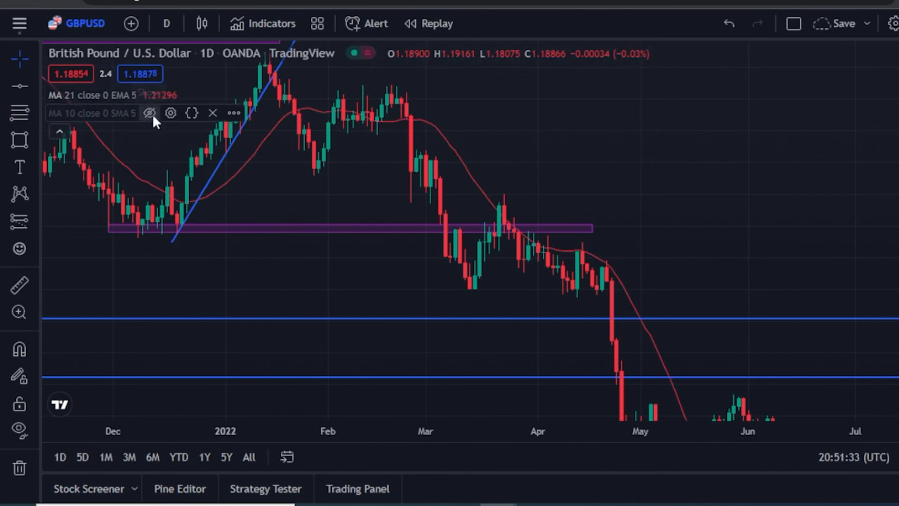
left_click(153, 114)
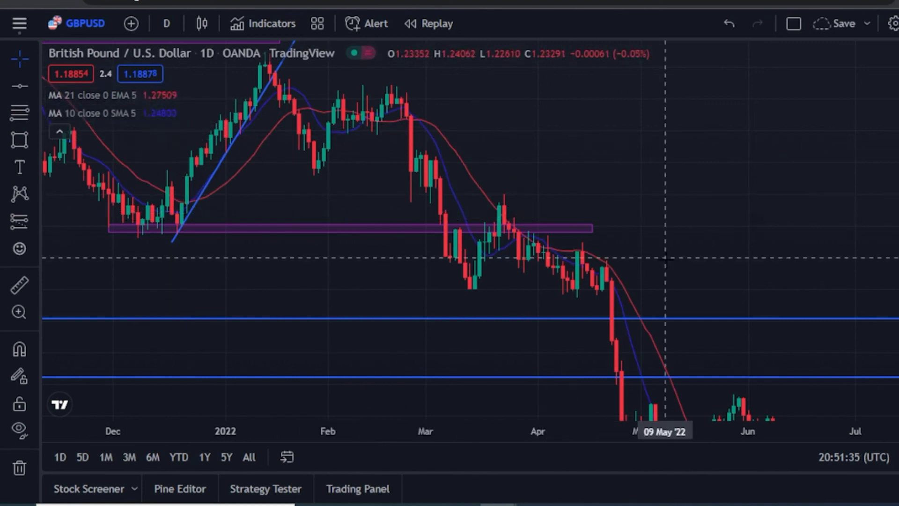
Examine the 10- and 21-period moving average crossovers against the trend line and support levels from November 2021 to June 2022
left_click_drag(523, 182, 662, 185)
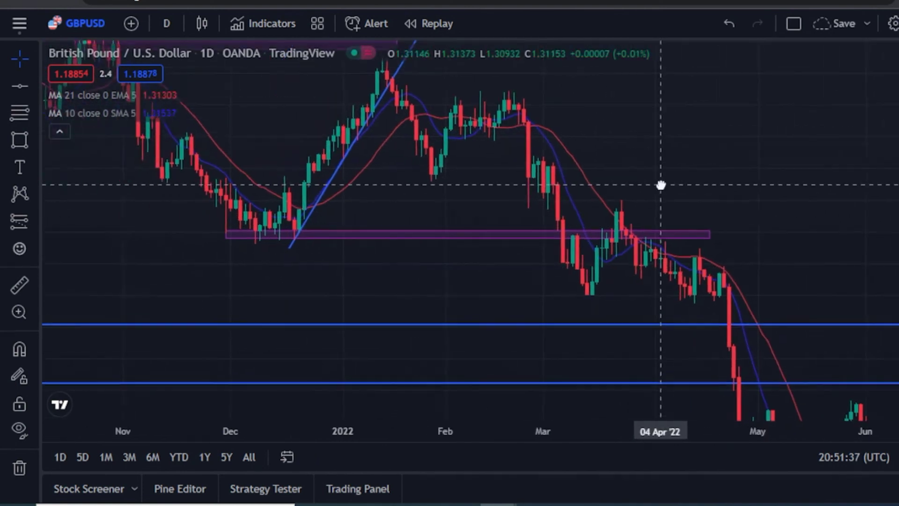
left_click_drag(422, 159, 511, 187)
left_click_drag(263, 170, 301, 170)
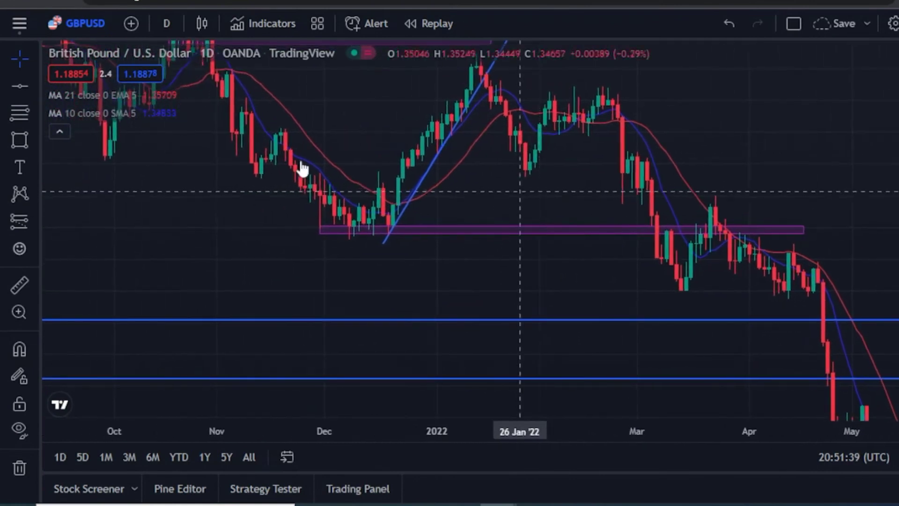
left_click_drag(562, 195, 351, 187)
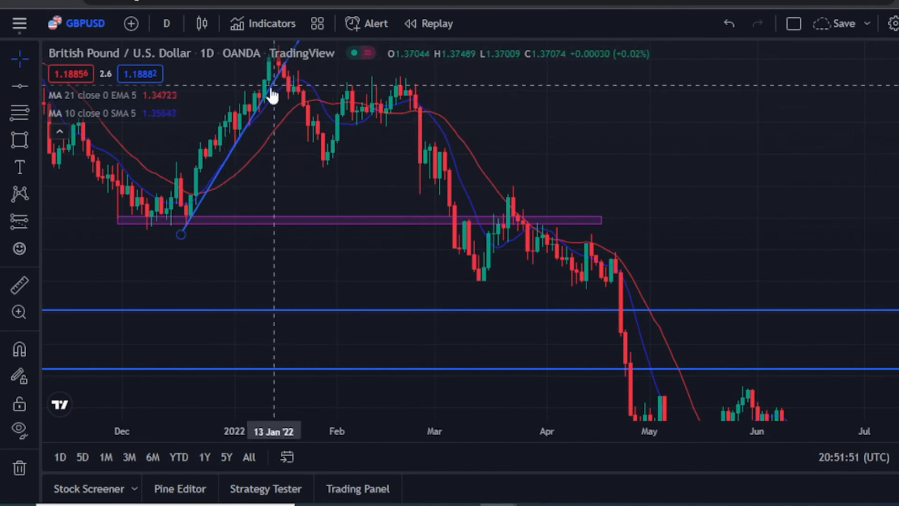
left_click_drag(609, 173, 724, 315)
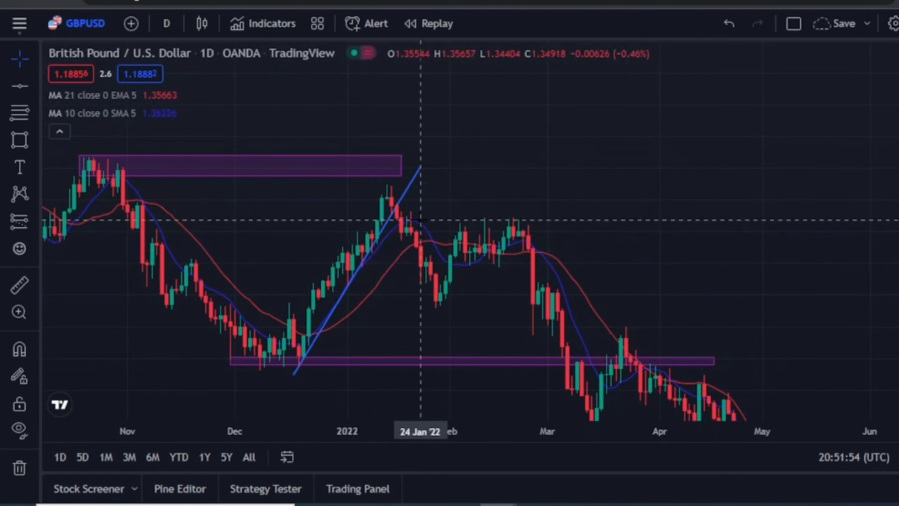
left_click_drag(738, 331, 721, 309)
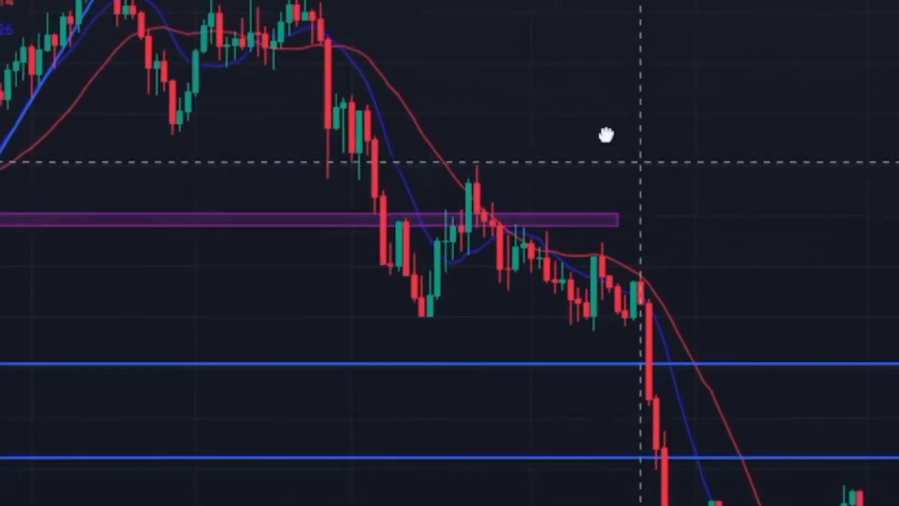
left_click_drag(784, 296, 673, 106)
left_click_drag(898, 401, 850, 327)
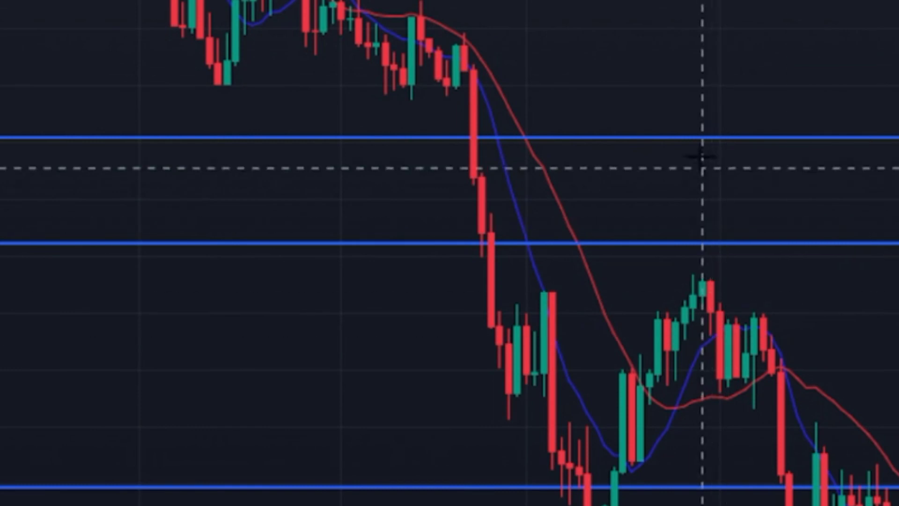